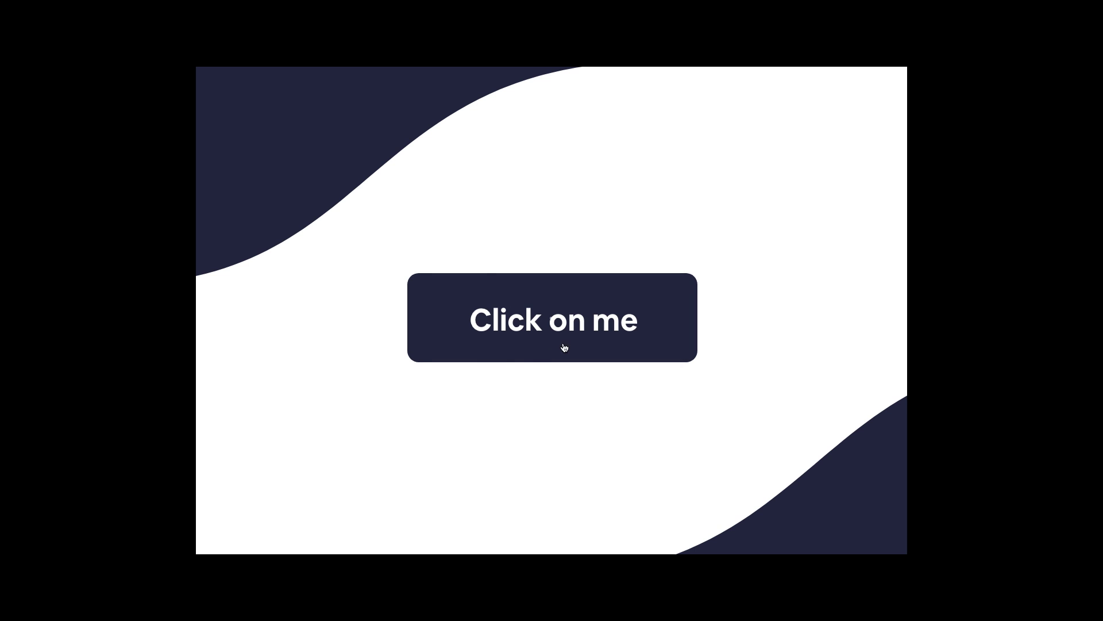
# Test the button's ripple in the preview, and look over the Web 1920 – 2 and Web 1920 – 3 artboards.
pyautogui.click(572, 314)
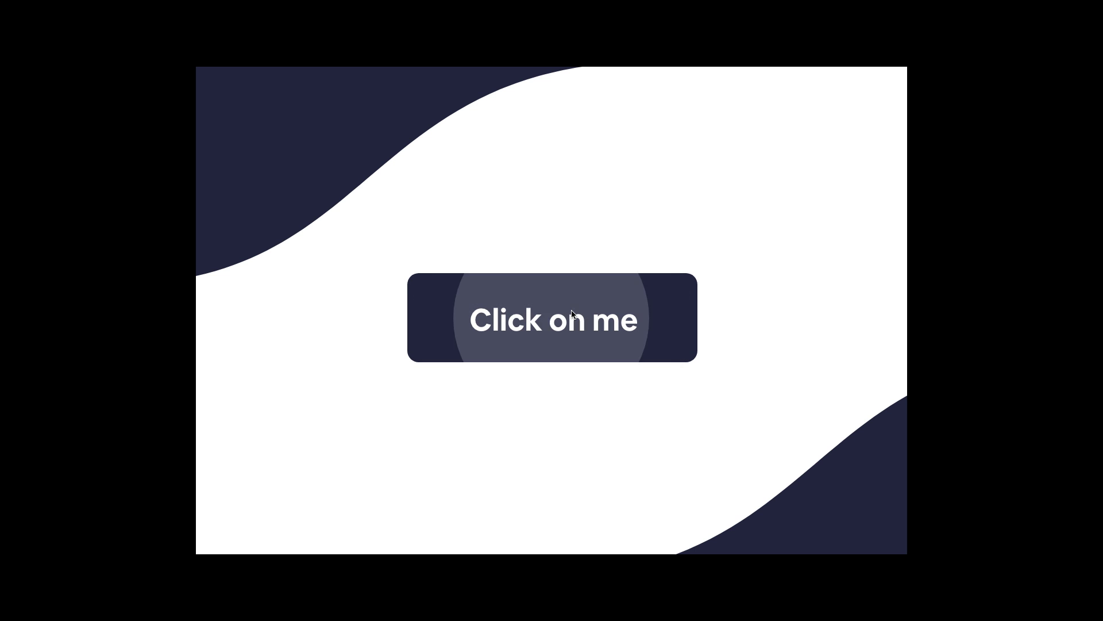
pyautogui.hotkey('ctrl', 'Left')
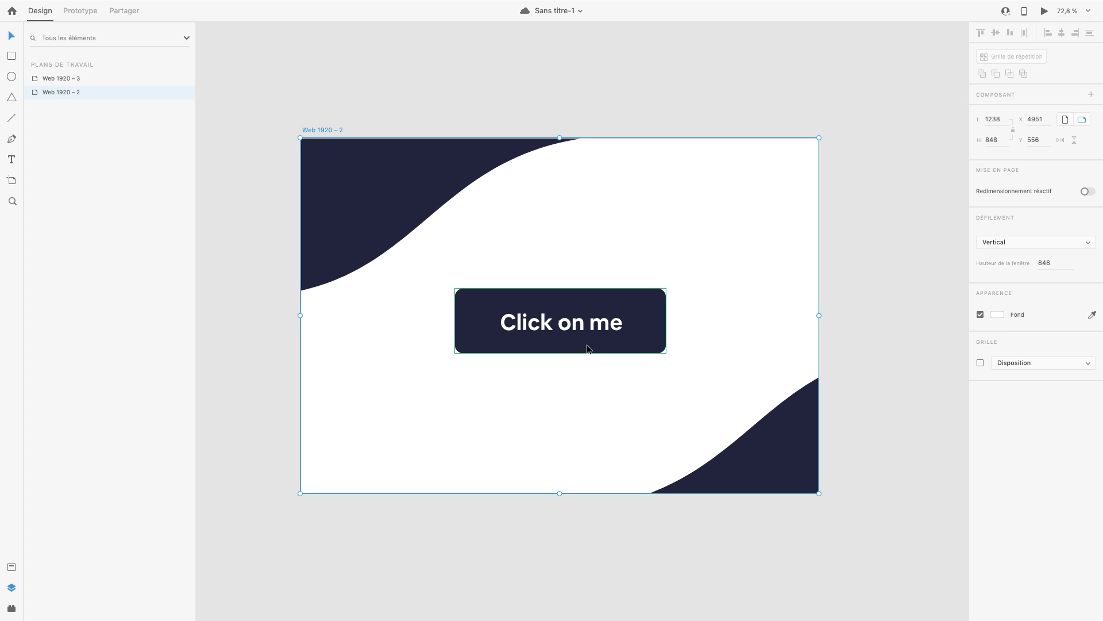
pyautogui.scroll(-5, 563, 398)
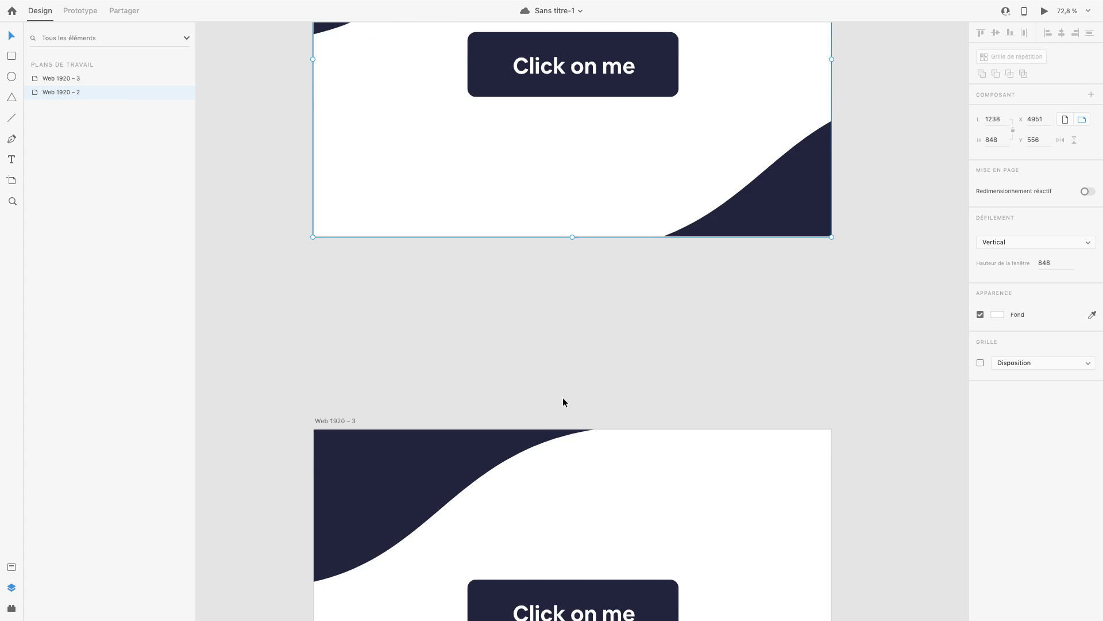
pyautogui.scroll(2, 564, 398)
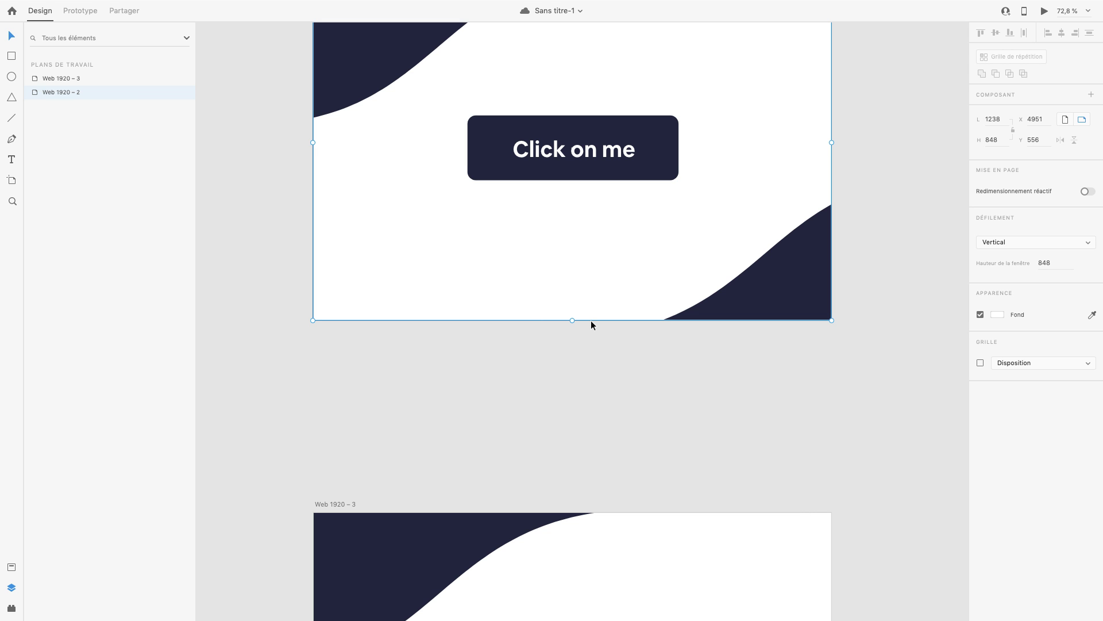
pyautogui.scroll(2, 596, 188)
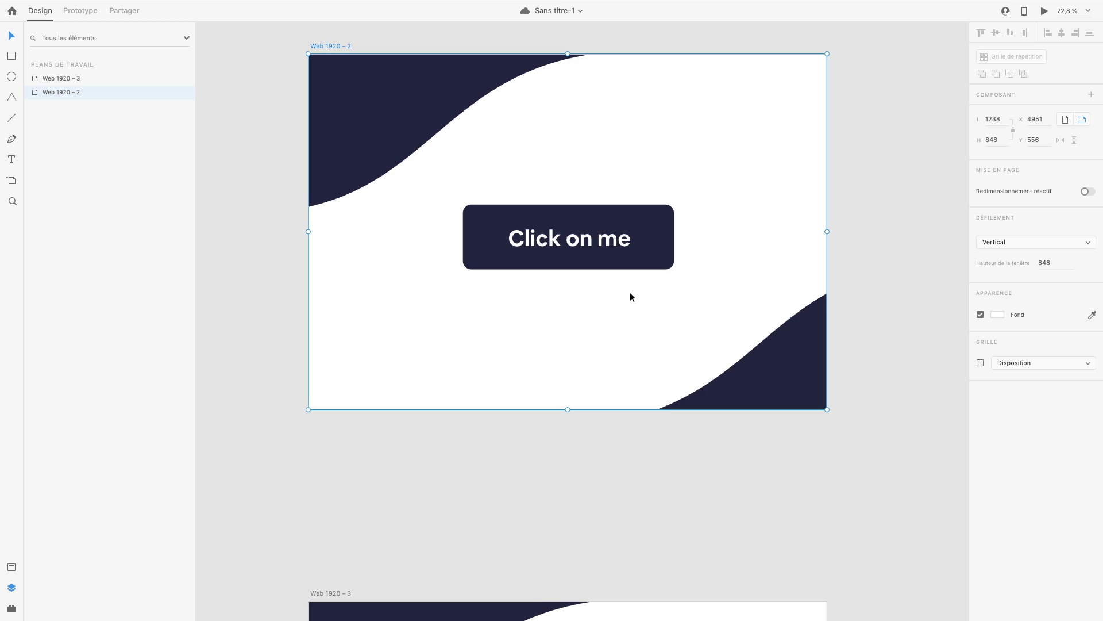
pyautogui.scroll(-5, 631, 296)
pyautogui.scroll(-4, 557, 559)
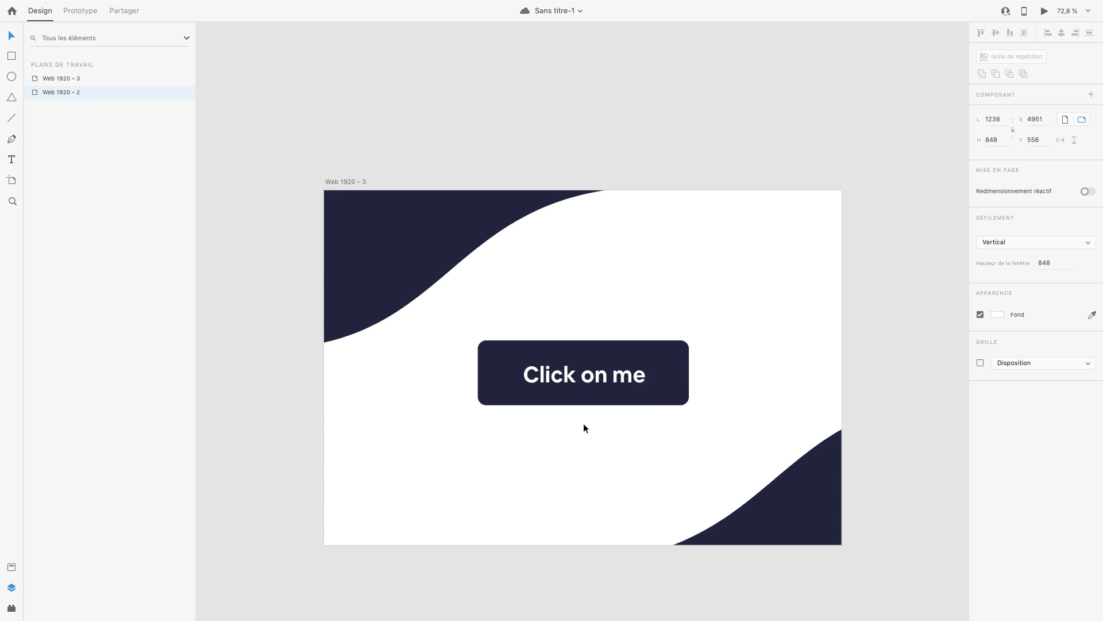
pyautogui.hscroll(2, 584, 428)
pyautogui.scroll(-1, 584, 428)
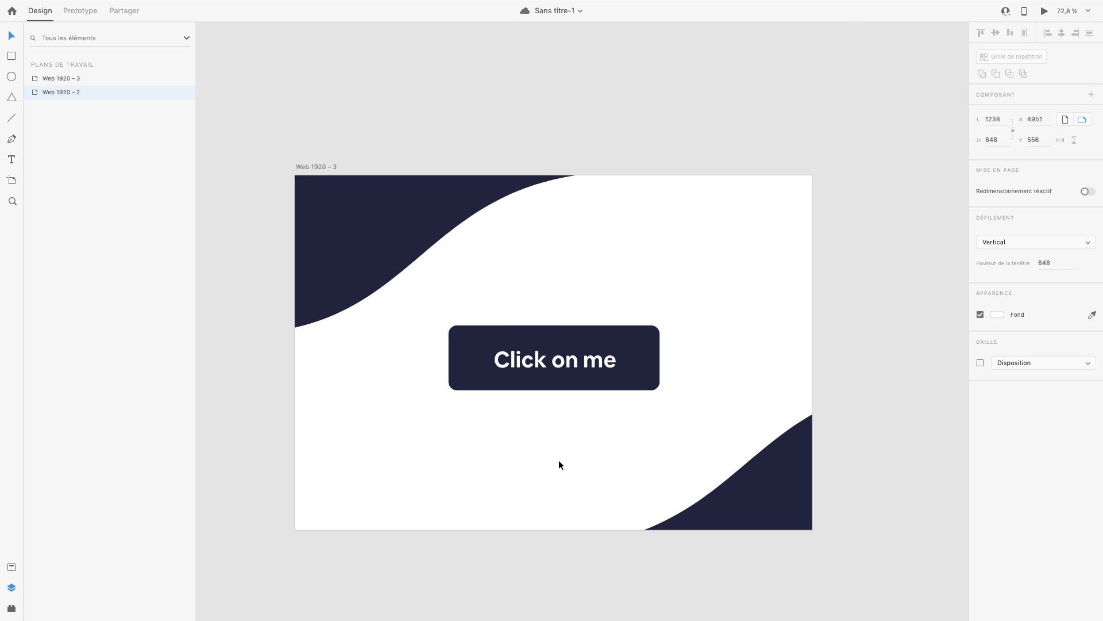
# Draw a circle about 55 px across over the button's text on the Web 1920 – 3 artboard.
pyautogui.click(469, 346)
pyautogui.click(505, 361)
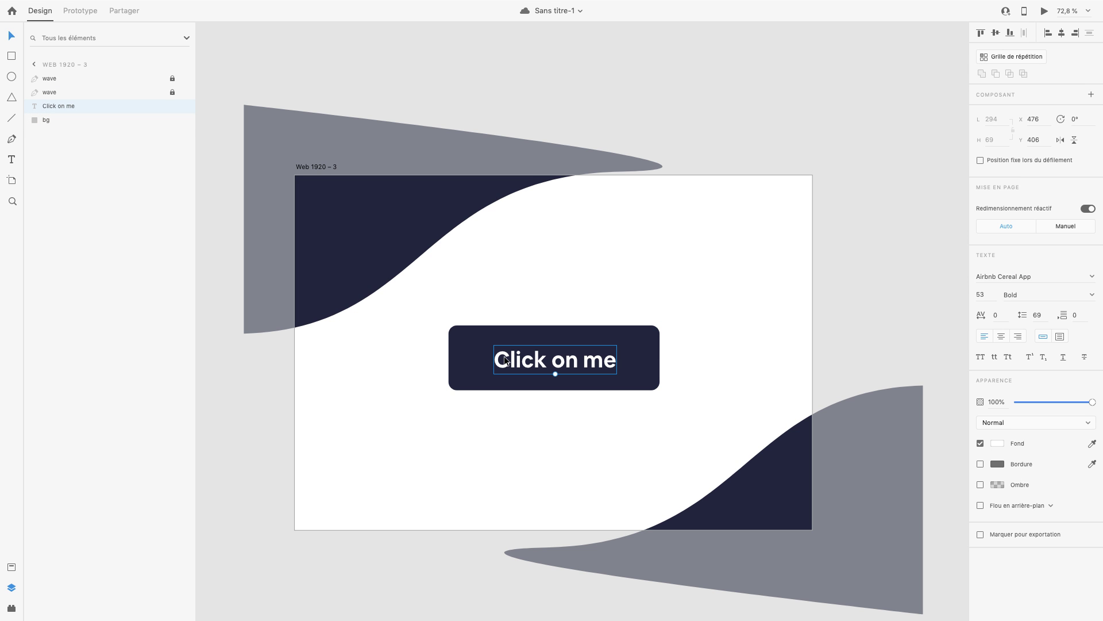
pyautogui.click(559, 277)
pyautogui.click(11, 77)
pyautogui.moveTo(548, 355); pyautogui.dragTo(572, 378)
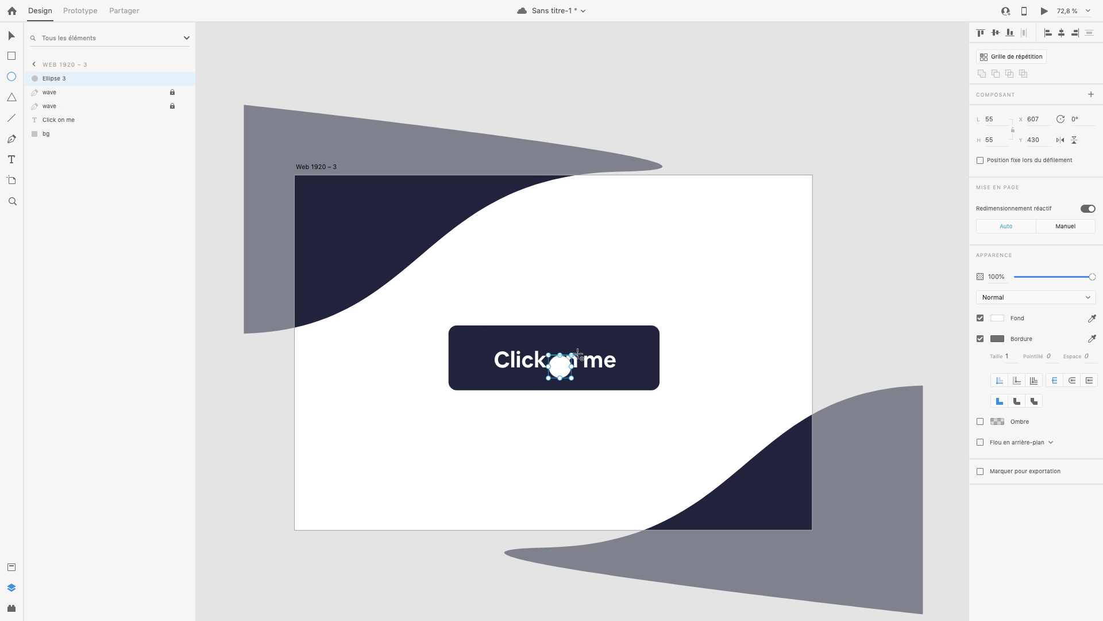
pyautogui.scroll(5, 577, 354)
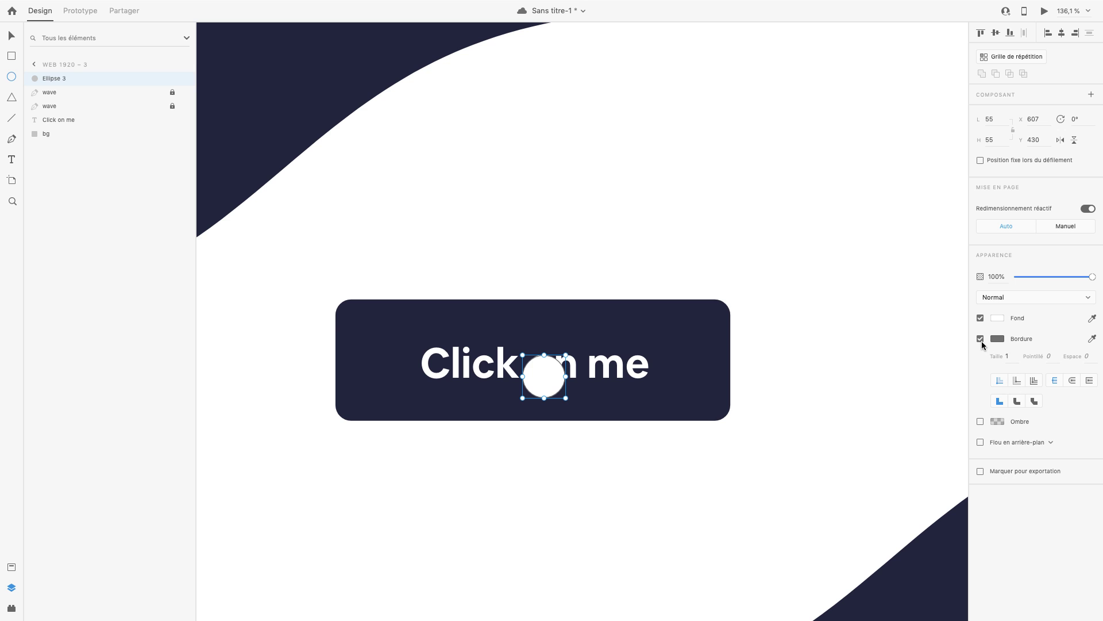
# Move the circle to the middle of the button, try out its scaling from the centre, and remove its border.
pyautogui.click(11, 36)
pyautogui.moveTo(541, 383); pyautogui.dragTo(530, 363)
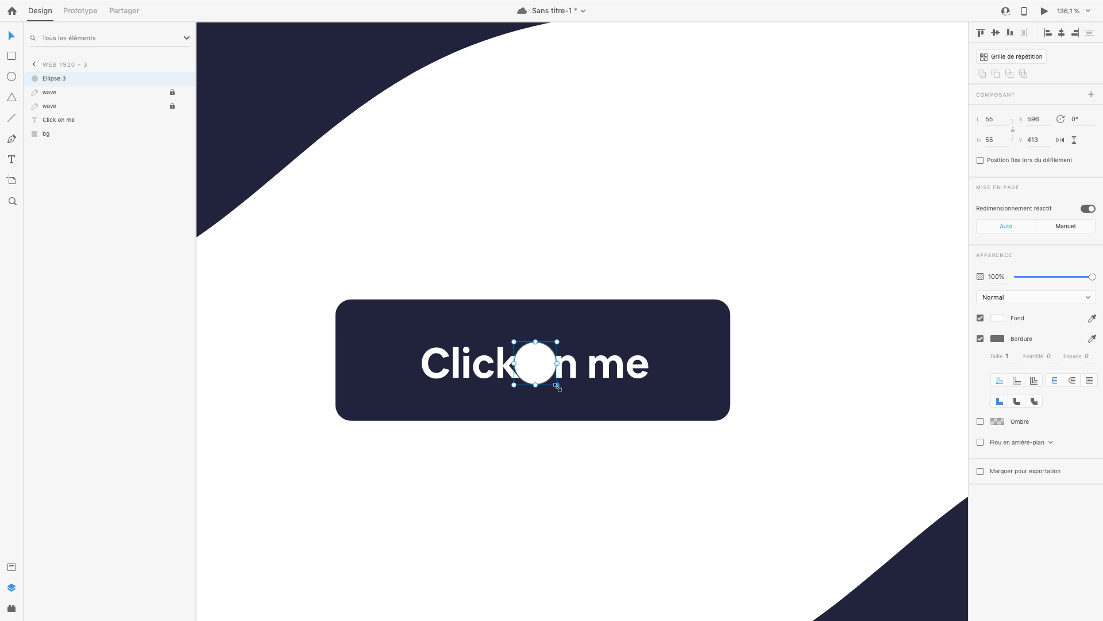
pyautogui.moveTo(557, 385); pyautogui.dragTo(539, 366)
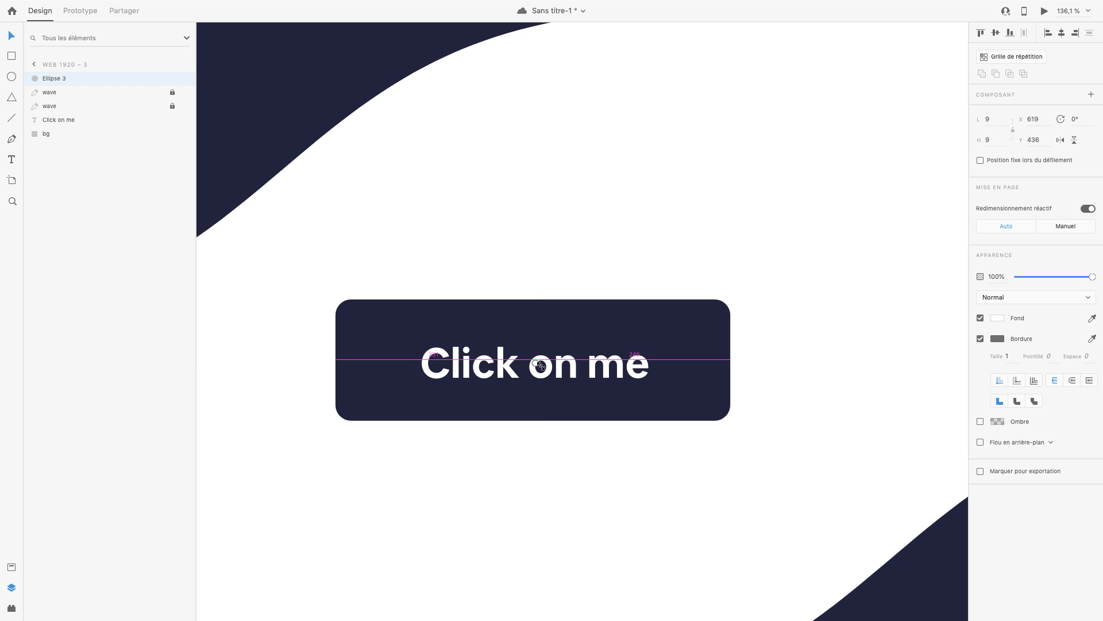
pyautogui.moveTo(540, 366); pyautogui.dragTo(647, 471)
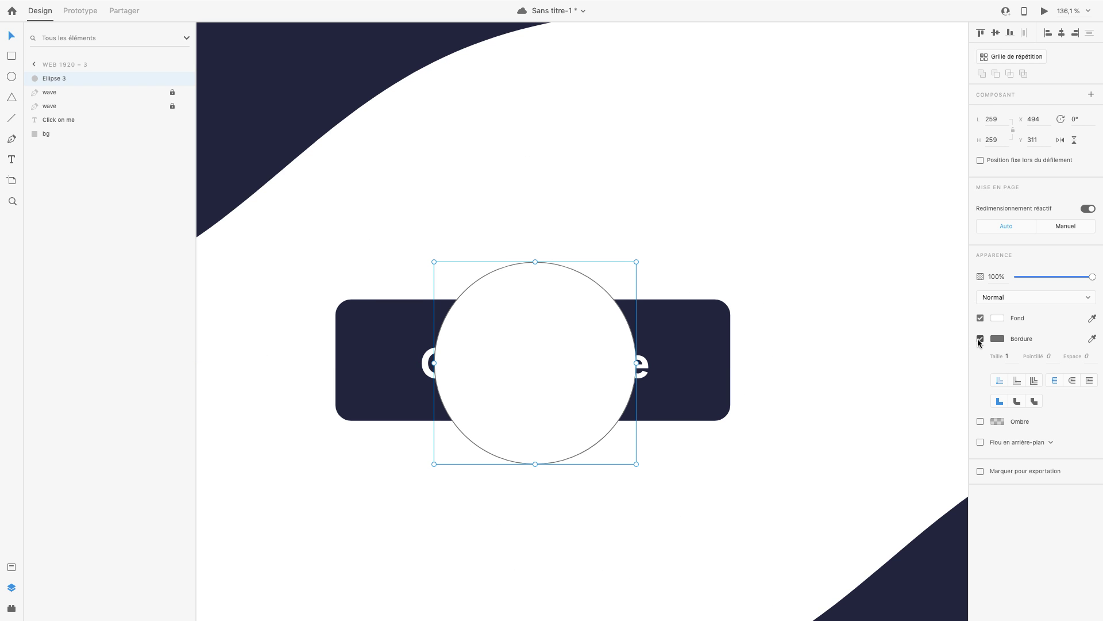
pyautogui.click(980, 339)
# Shrink the circle around its centre to about 3 by 3 px inside the letter "o".
pyautogui.press('alt')
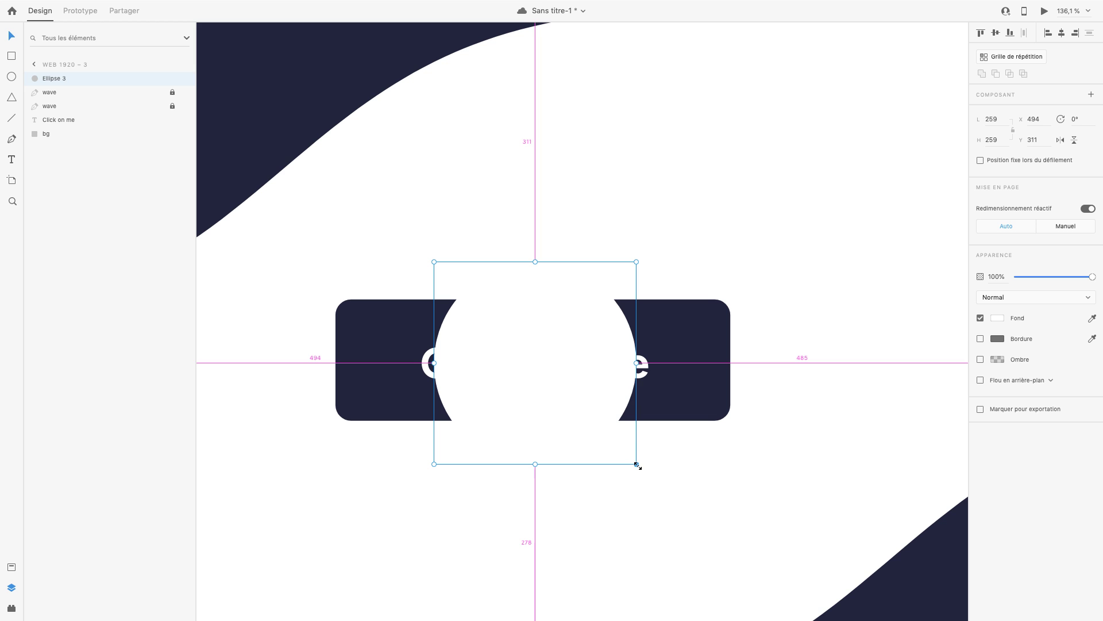
pyautogui.moveTo(631, 459); pyautogui.dragTo(546, 368)
pyautogui.scroll(10, 546, 368)
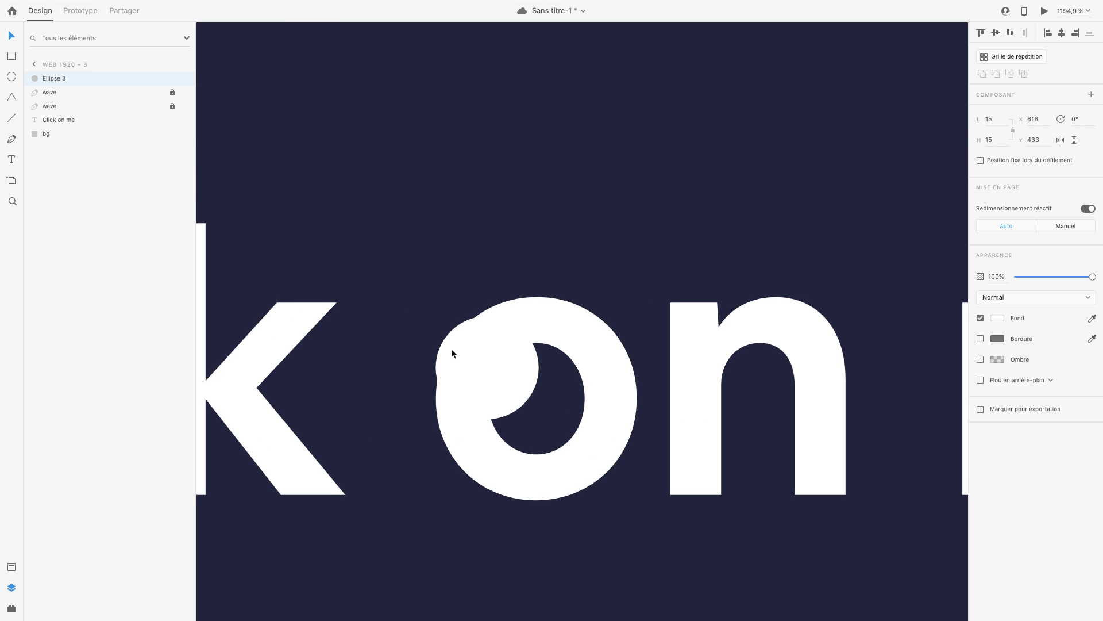
pyautogui.press('alt')
pyautogui.moveTo(538, 419); pyautogui.dragTo(486, 369)
# Place the circle's layer between the Click on me text and bg, and nudge the circle to X 620, Y 438.
pyautogui.moveTo(61, 84); pyautogui.dragTo(61, 123)
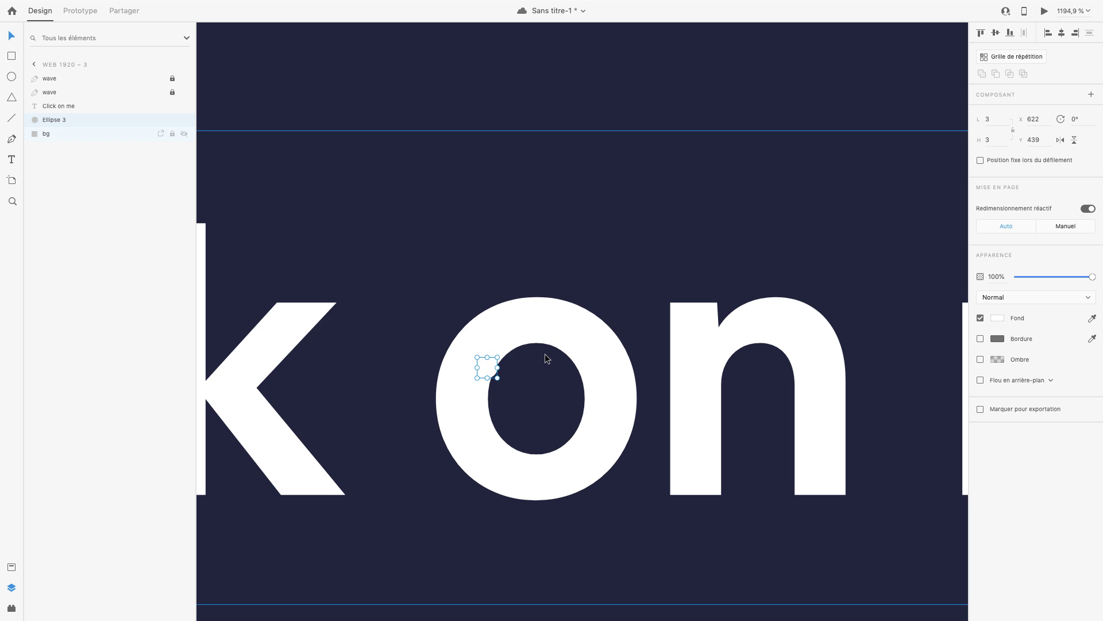
pyautogui.press('Left')
pyautogui.press('Left')
pyautogui.press('Up')
pyautogui.scroll(-10, 431, 302)
pyautogui.click(458, 140)
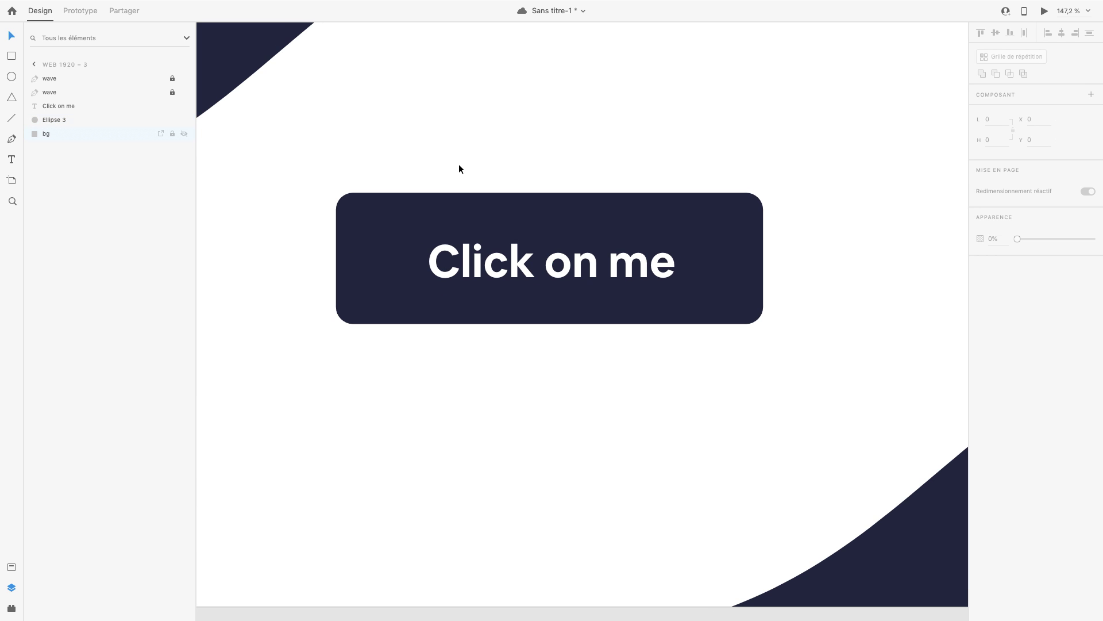
# Turn the button's text, circle and bg shape into one component and save the document.
pyautogui.scroll(-5, 454, 216)
pyautogui.moveTo(664, 295); pyautogui.dragTo(415, 230)
pyautogui.click(700, 269)
pyautogui.moveTo(681, 257); pyautogui.dragTo(488, 255)
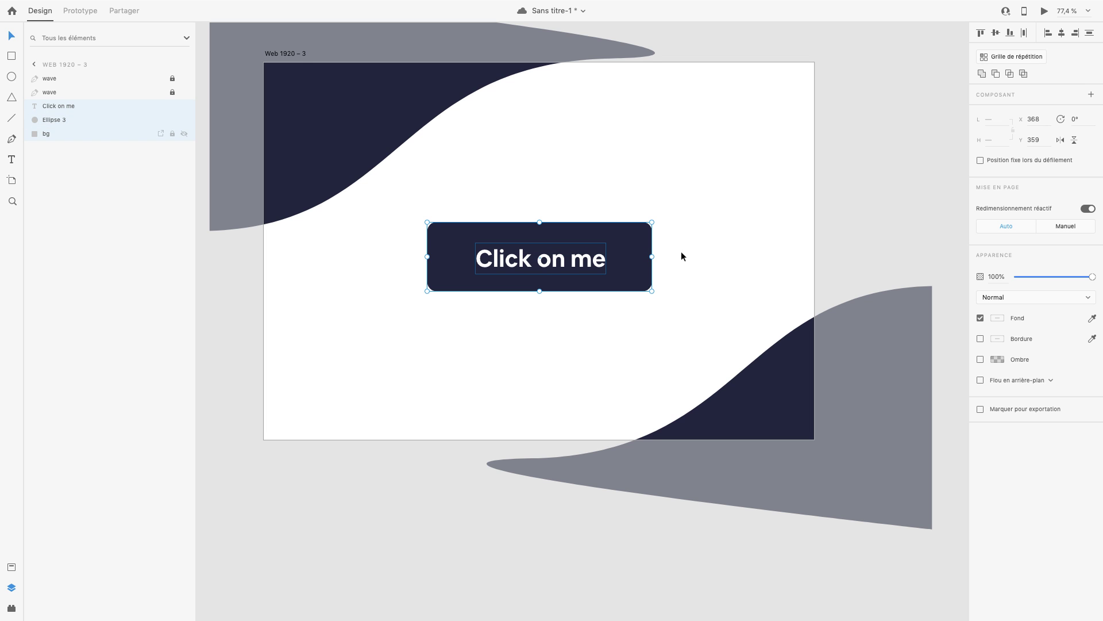
pyautogui.rightClick(85, 121)
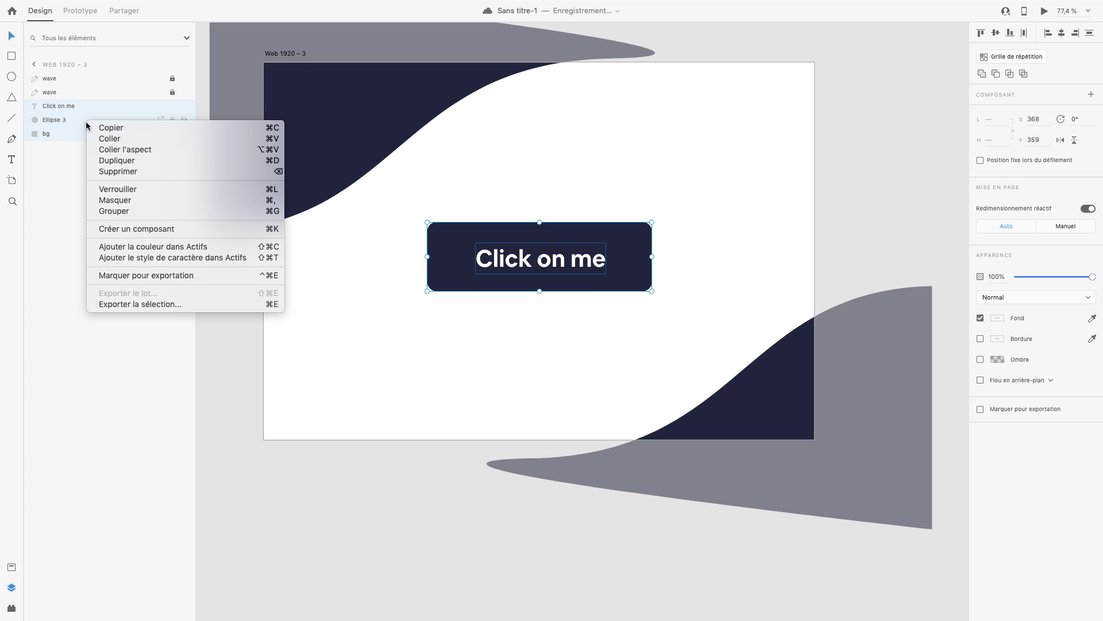
pyautogui.click(147, 229)
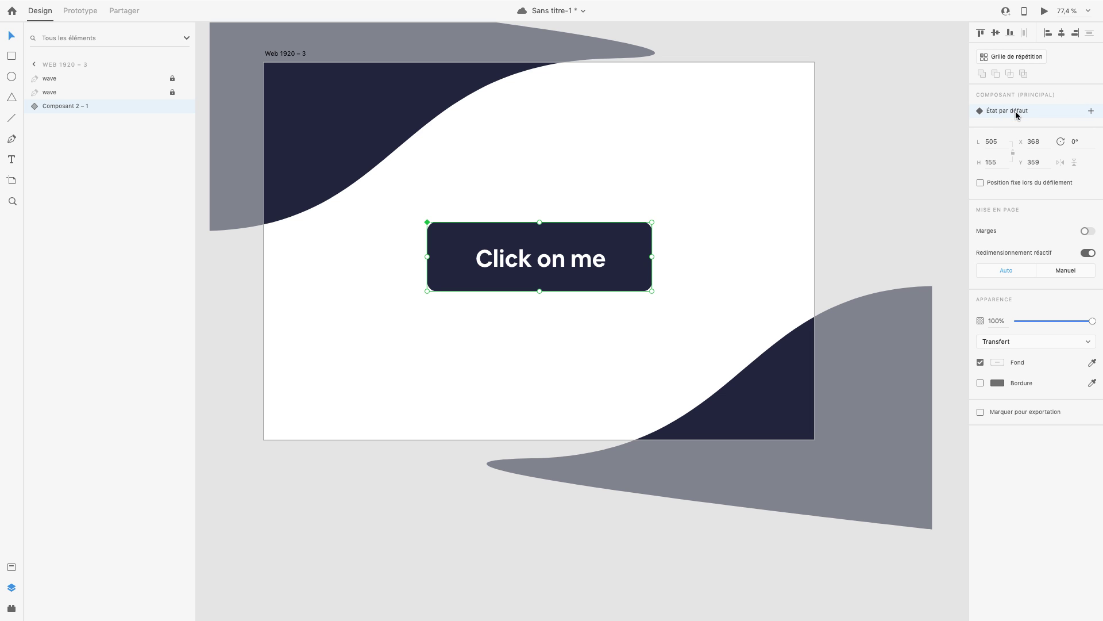
pyautogui.hotkey('ctrl', 's')
# Add a new state named "cliqué" to the button component.
pyautogui.click(1092, 110)
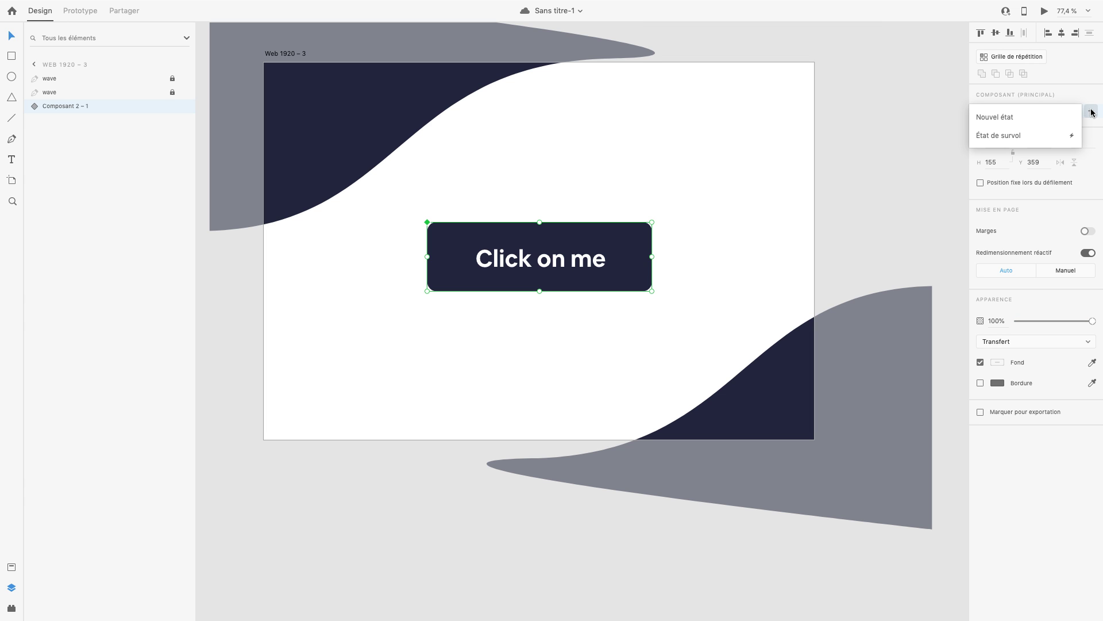
pyautogui.click(1029, 117)
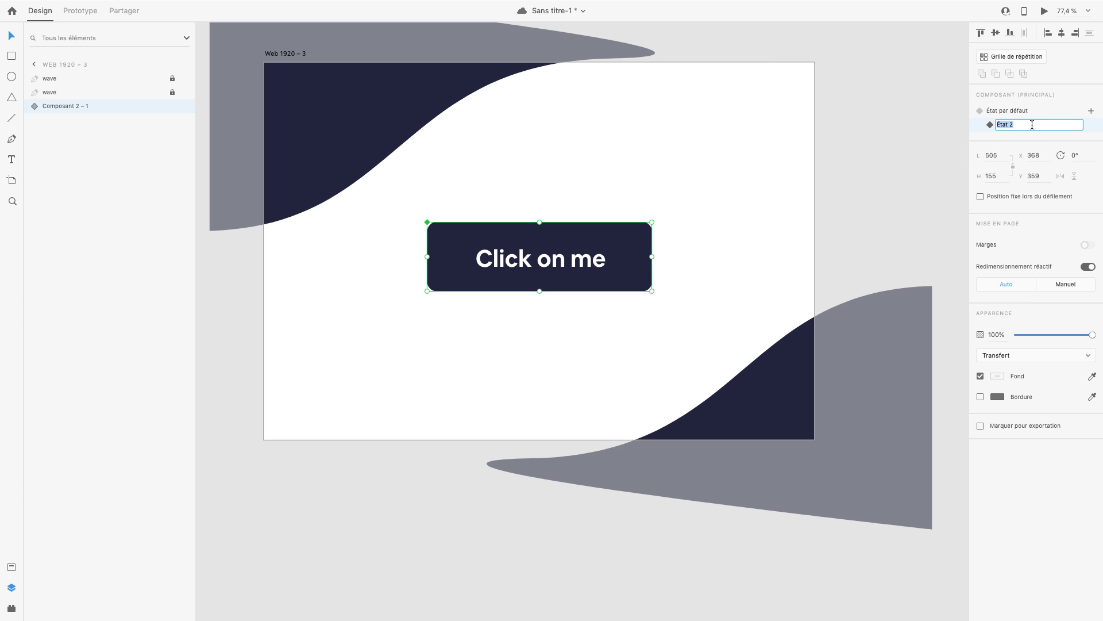
pyautogui.write('cliqué')
pyautogui.press('Return')
# In the cliqué state, enlarge the ellipse around its centre to about 539 px so it covers the whole button.
pyautogui.scroll(5, 544, 236)
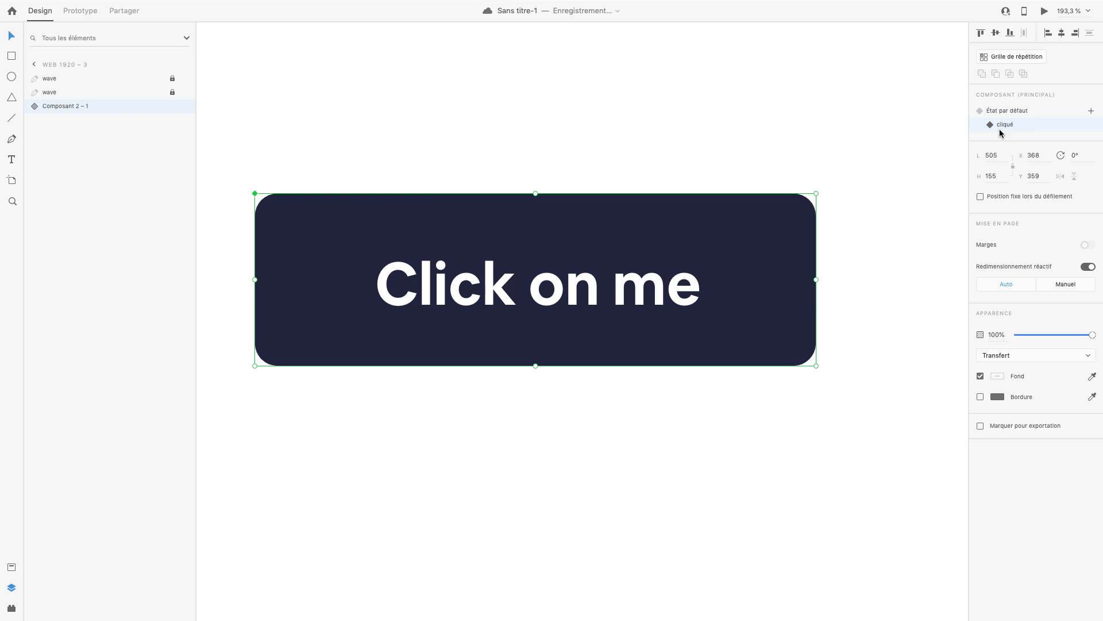
pyautogui.click(35, 109)
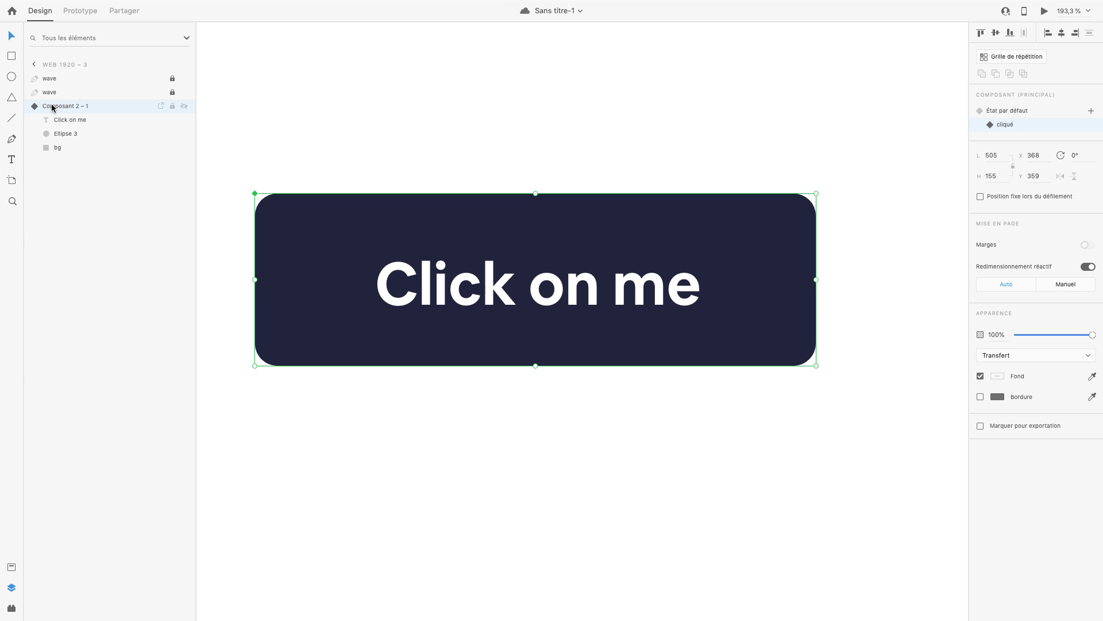
pyautogui.click(68, 133)
pyautogui.scroll(5, 538, 298)
pyautogui.moveTo(535, 278); pyautogui.dragTo(872, 586)
pyautogui.scroll(-5, 305, 278)
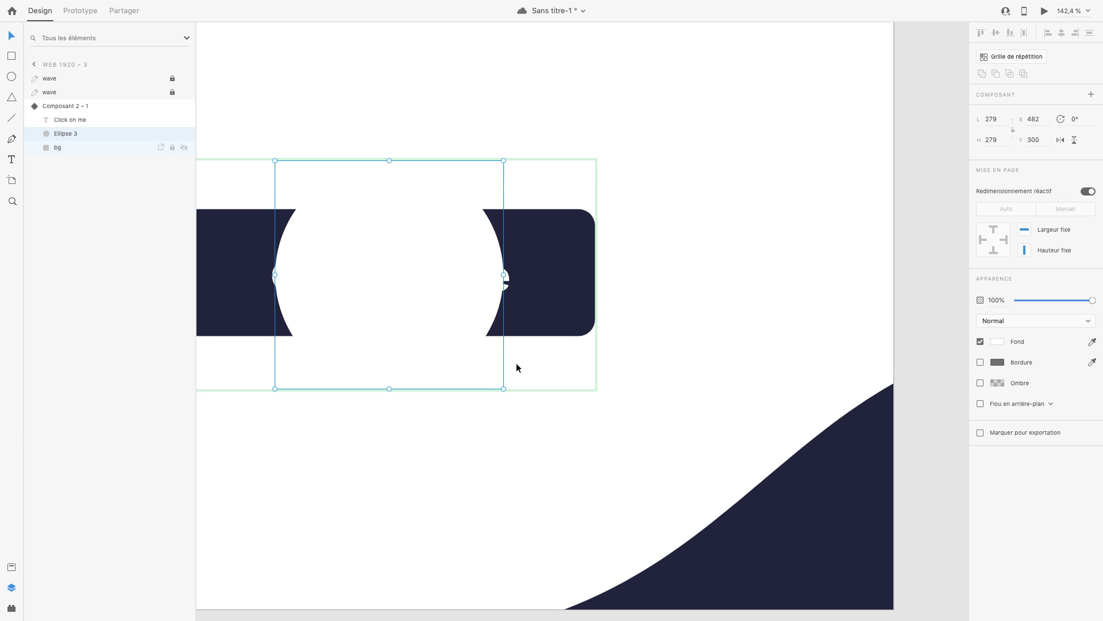
pyautogui.hscroll(-4, 516, 364)
pyautogui.moveTo(610, 404); pyautogui.dragTo(736, 508)
pyautogui.click(835, 300)
# Compare the component's default state with its cliqué state.
pyautogui.click(88, 106)
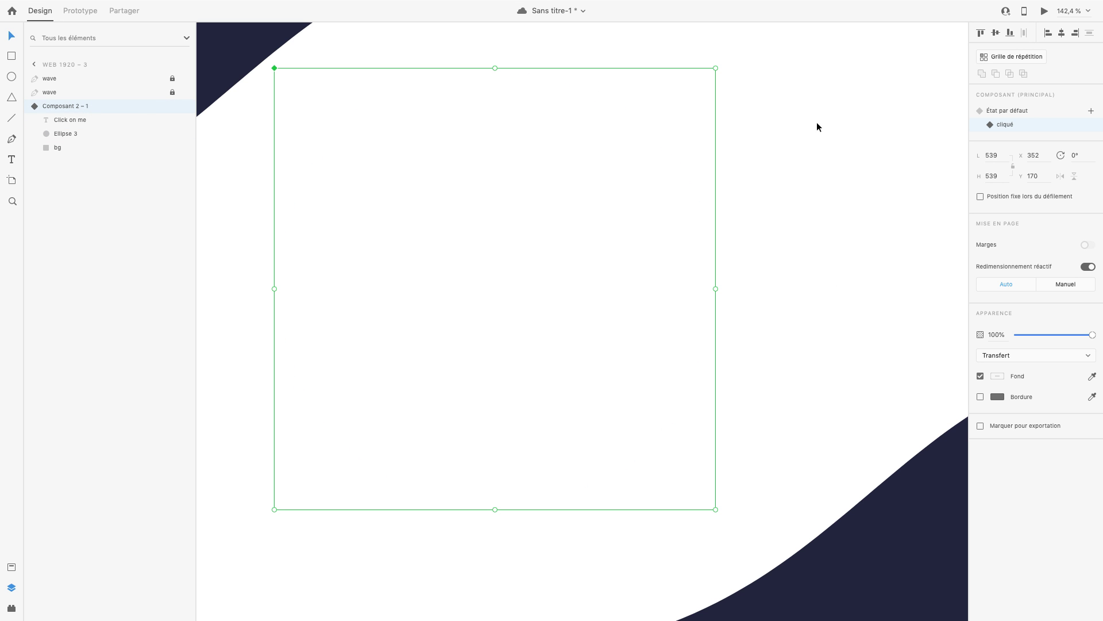
pyautogui.click(1007, 112)
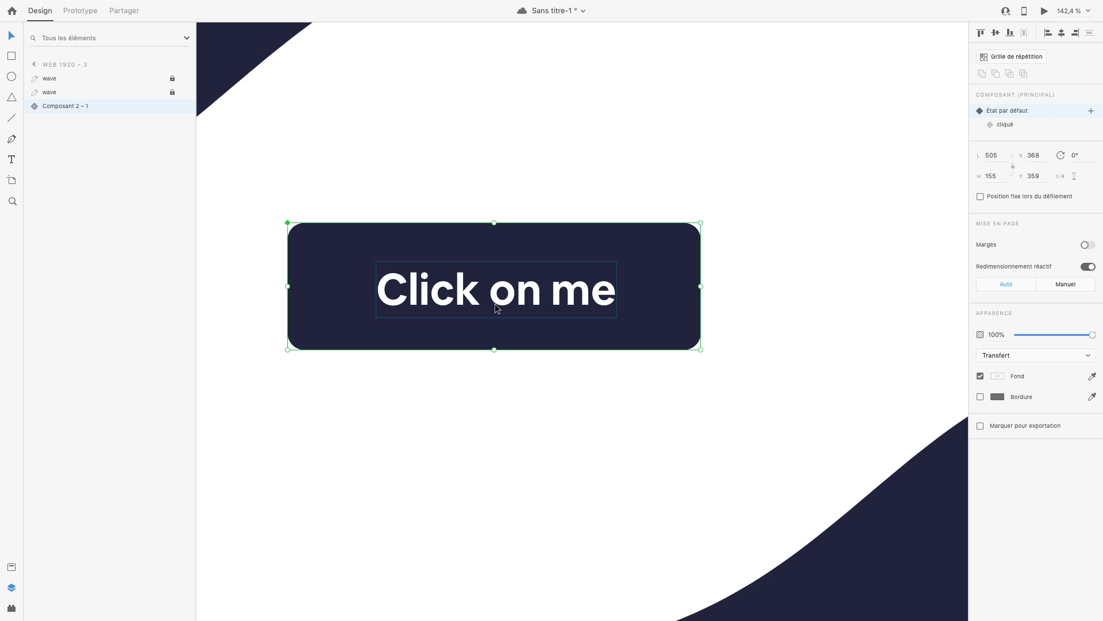
pyautogui.click(1016, 126)
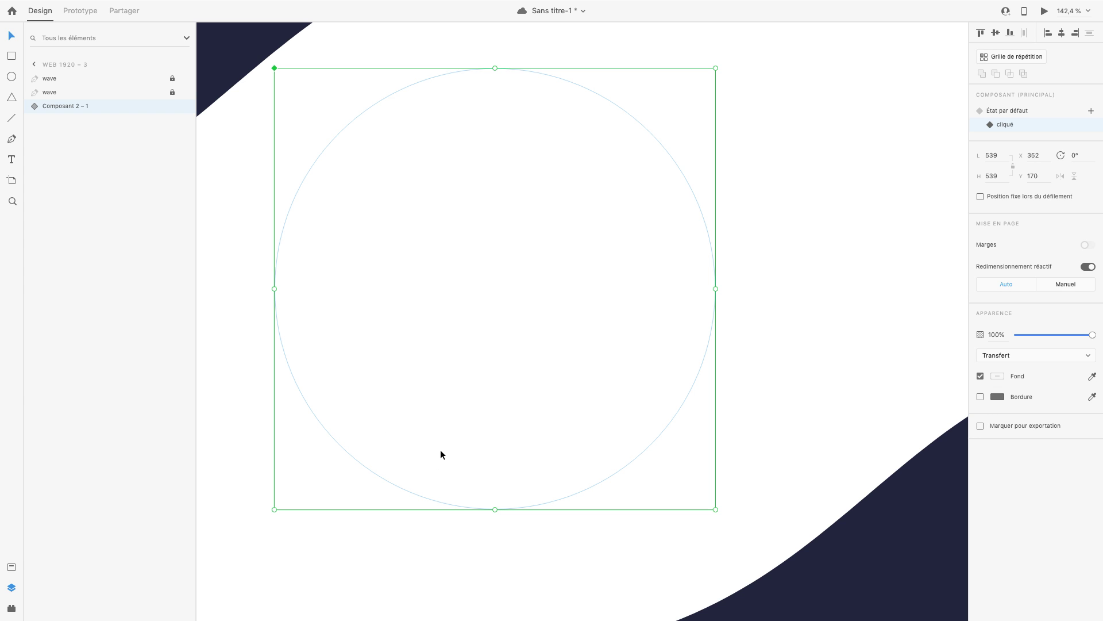
# Set the ellipse's opacity to 0% in the component's default state.
pyautogui.click(1023, 112)
pyautogui.click(33, 107)
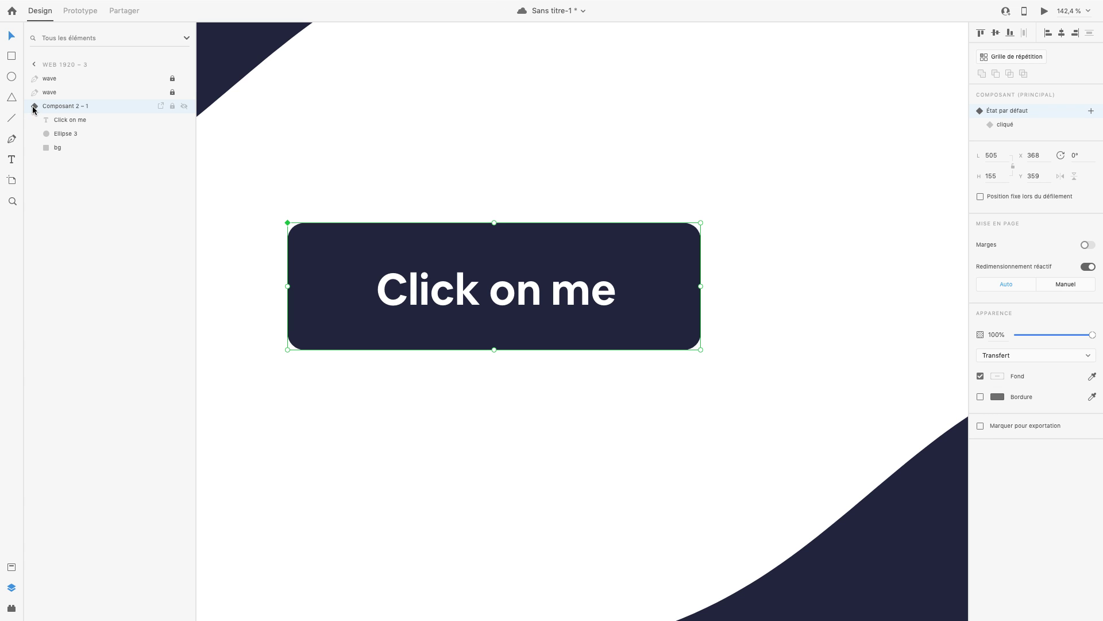
pyautogui.click(77, 136)
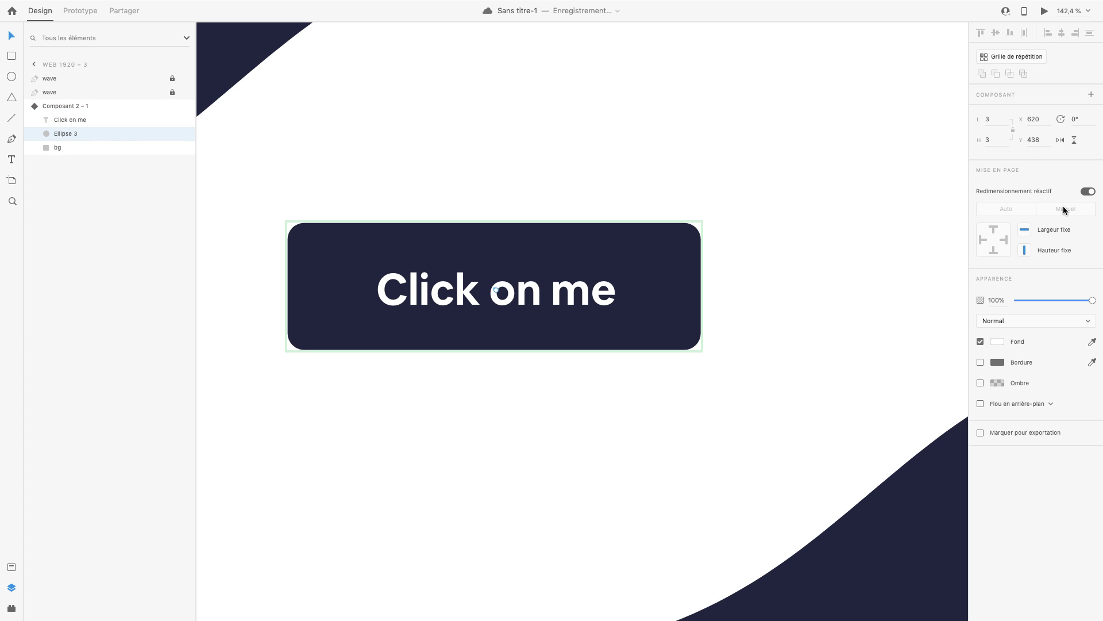
pyautogui.moveTo(1057, 300); pyautogui.dragTo(1006, 299)
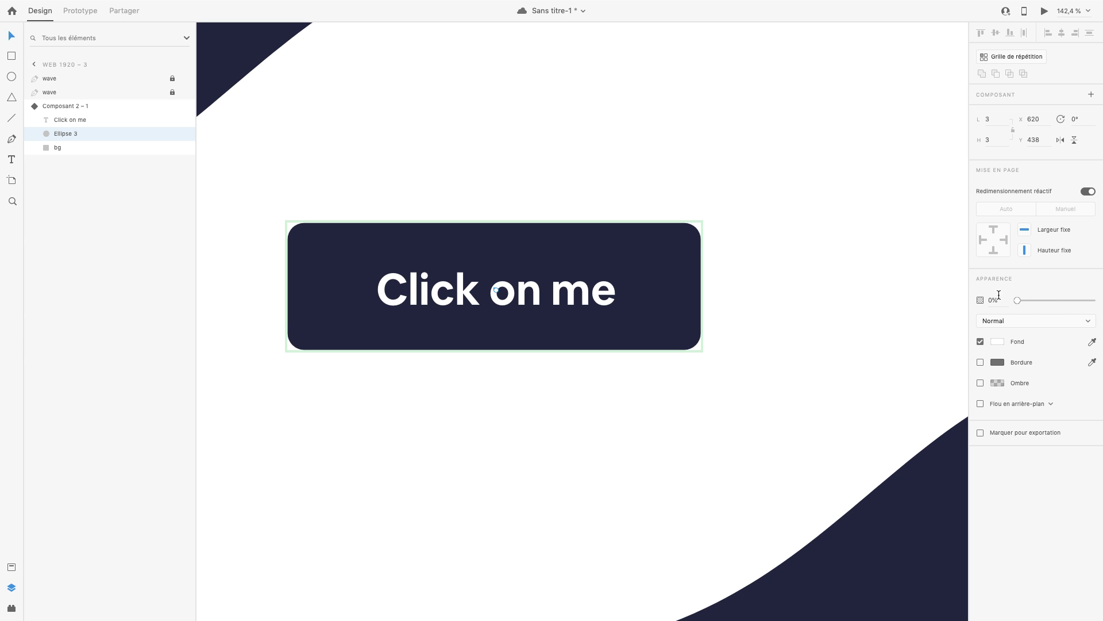
pyautogui.click(569, 147)
pyautogui.click(50, 108)
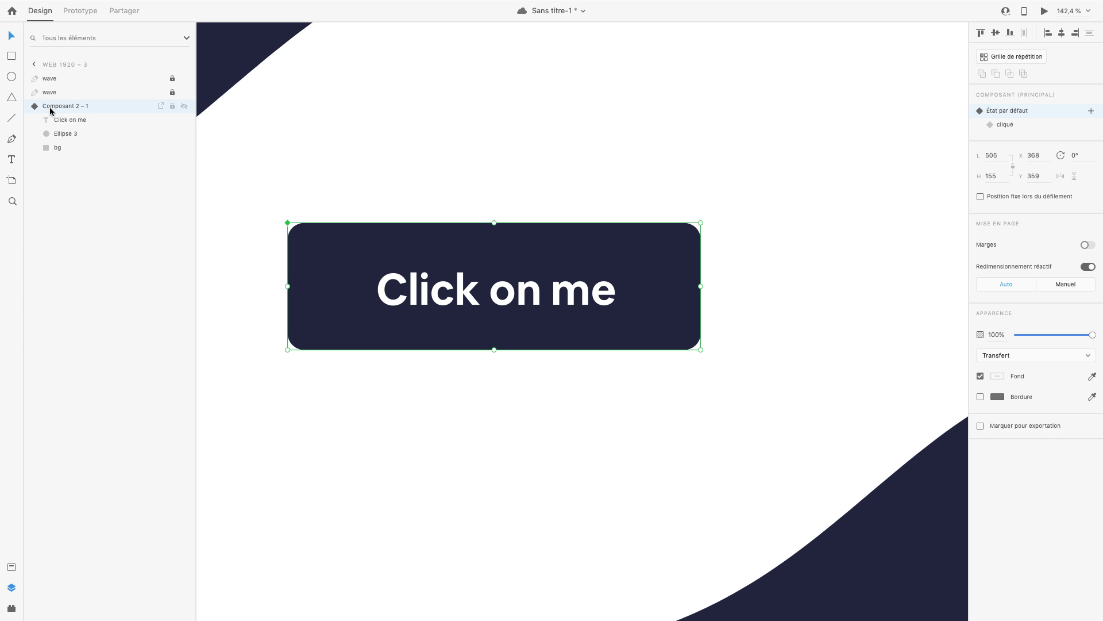
# Restore the ellipse to full opacity in the component's cliqué state.
pyautogui.click(1035, 128)
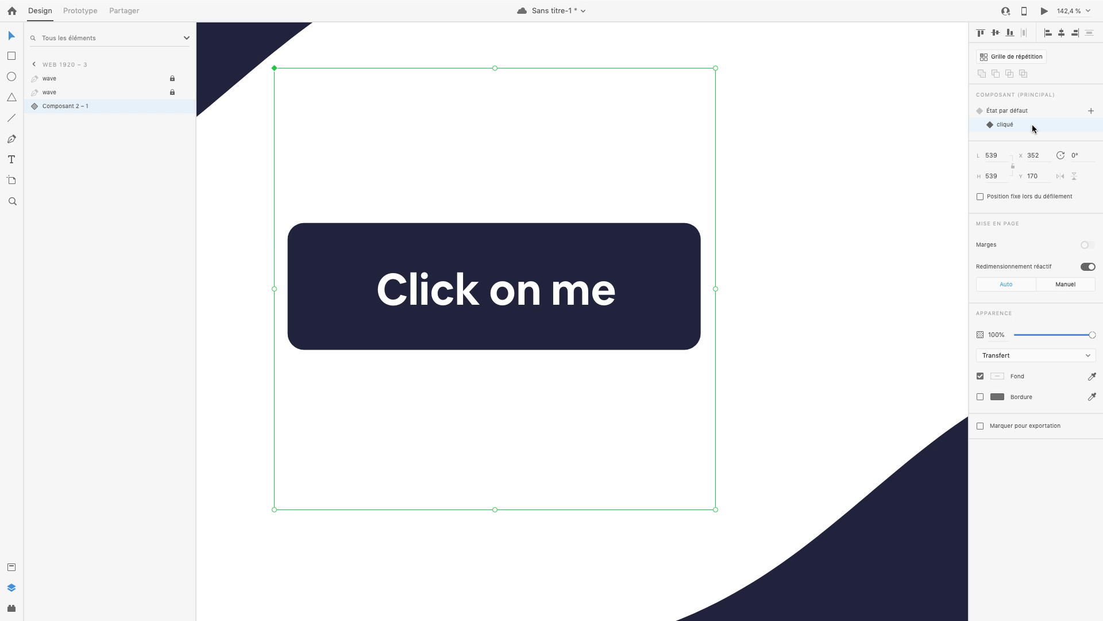
pyautogui.click(33, 108)
pyautogui.click(78, 131)
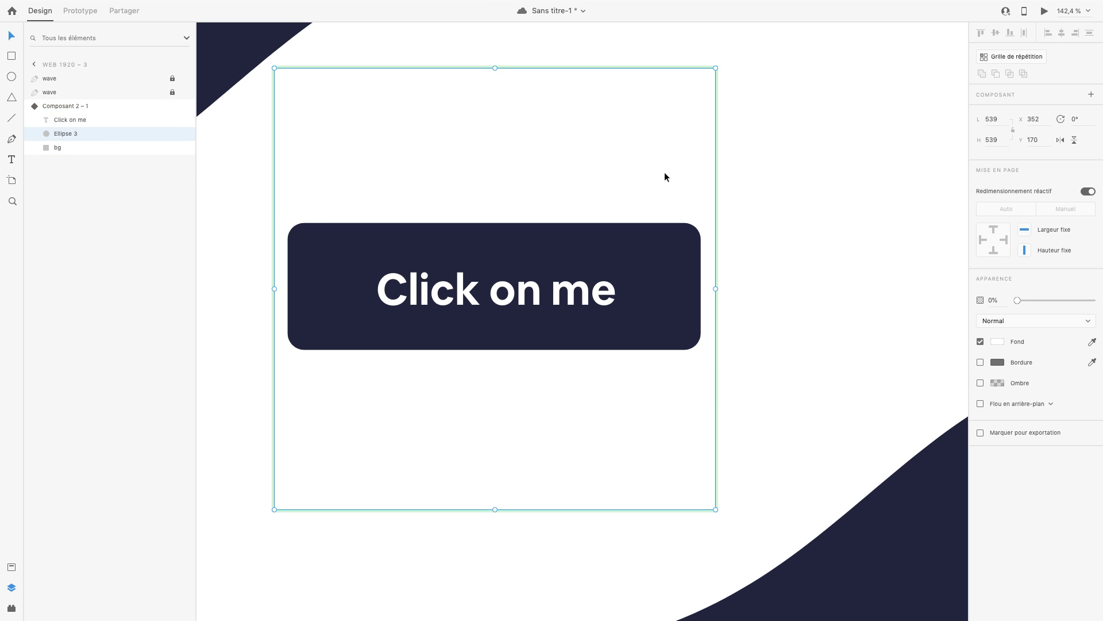
pyautogui.click(1090, 301)
pyautogui.click(856, 226)
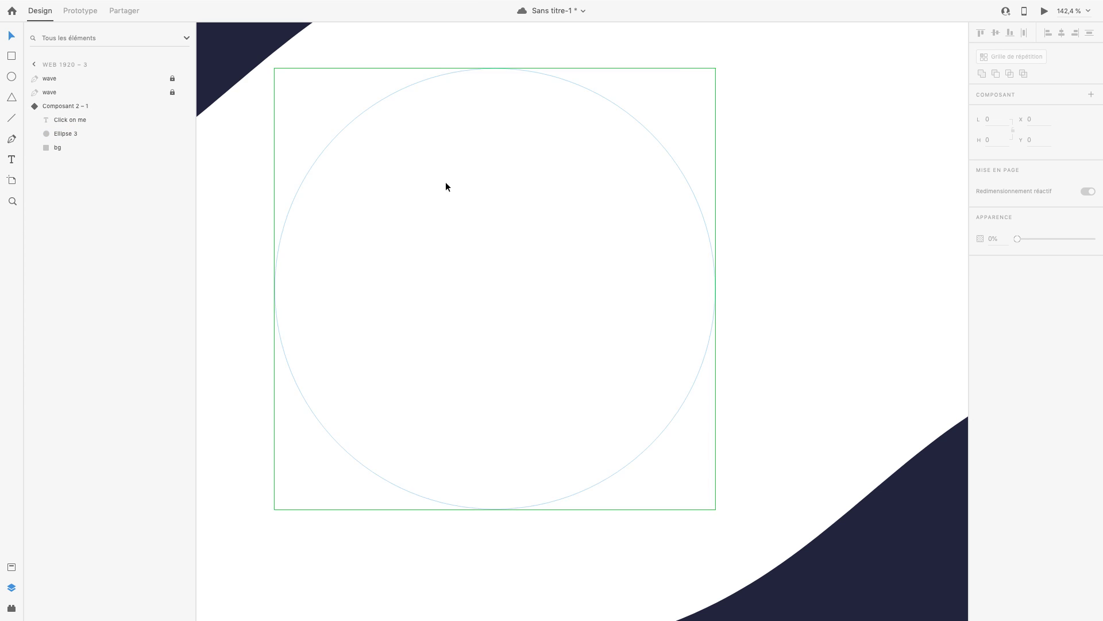
# Set the ellipse's opacity to 0% in the component's cliqué state.
pyautogui.click(71, 105)
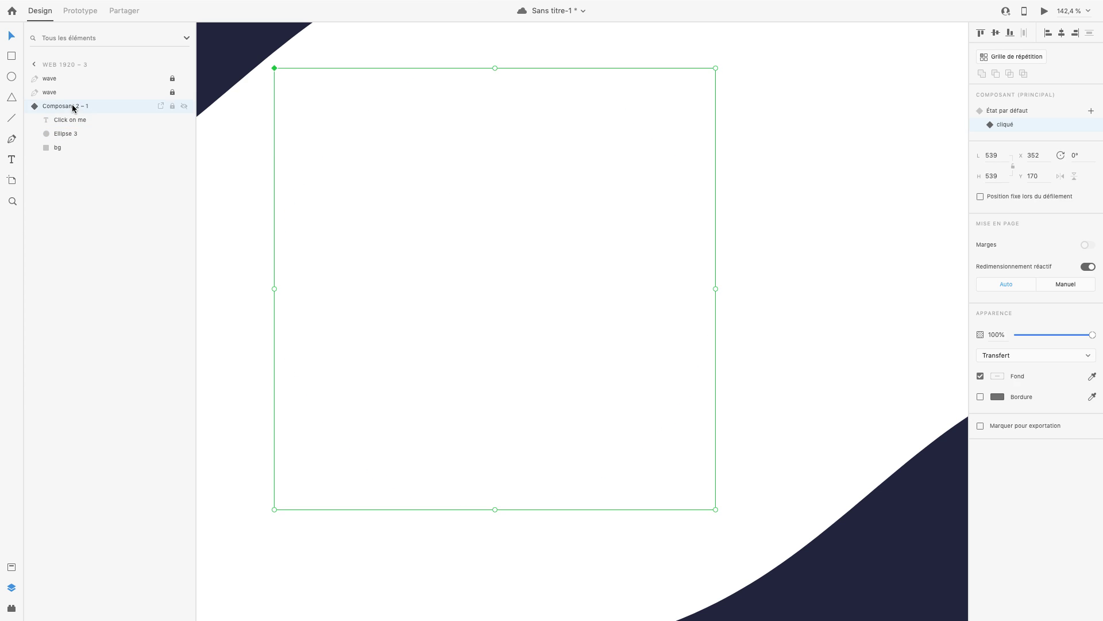
pyautogui.click(79, 133)
pyautogui.moveTo(1094, 308); pyautogui.dragTo(1006, 300)
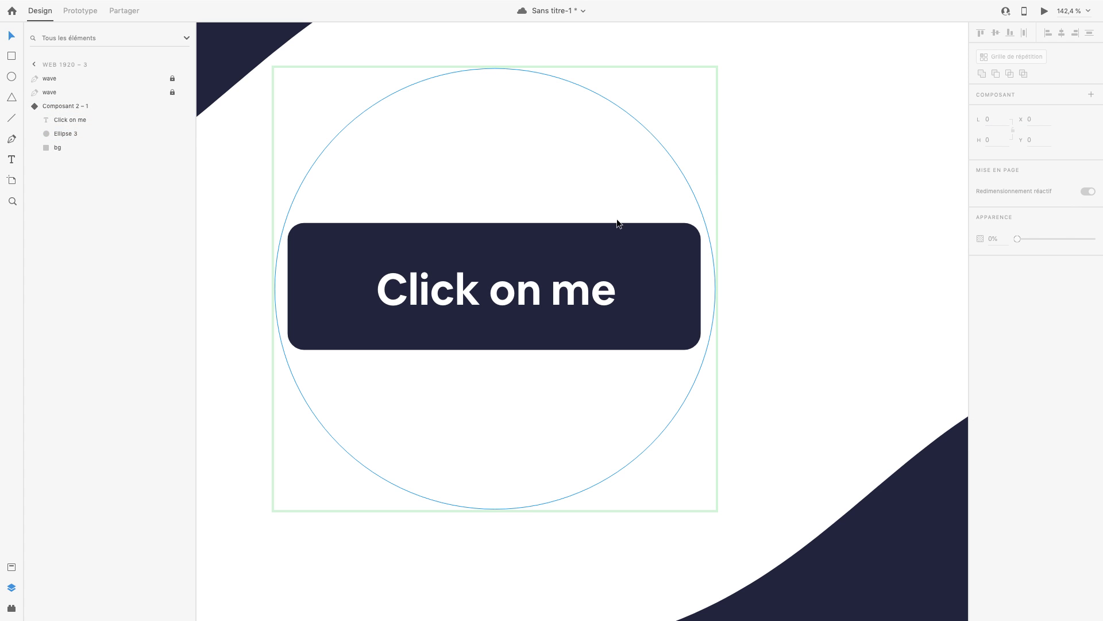
# Set the small centre ellipse's opacity to 49% in the component's default state.
pyautogui.click(87, 107)
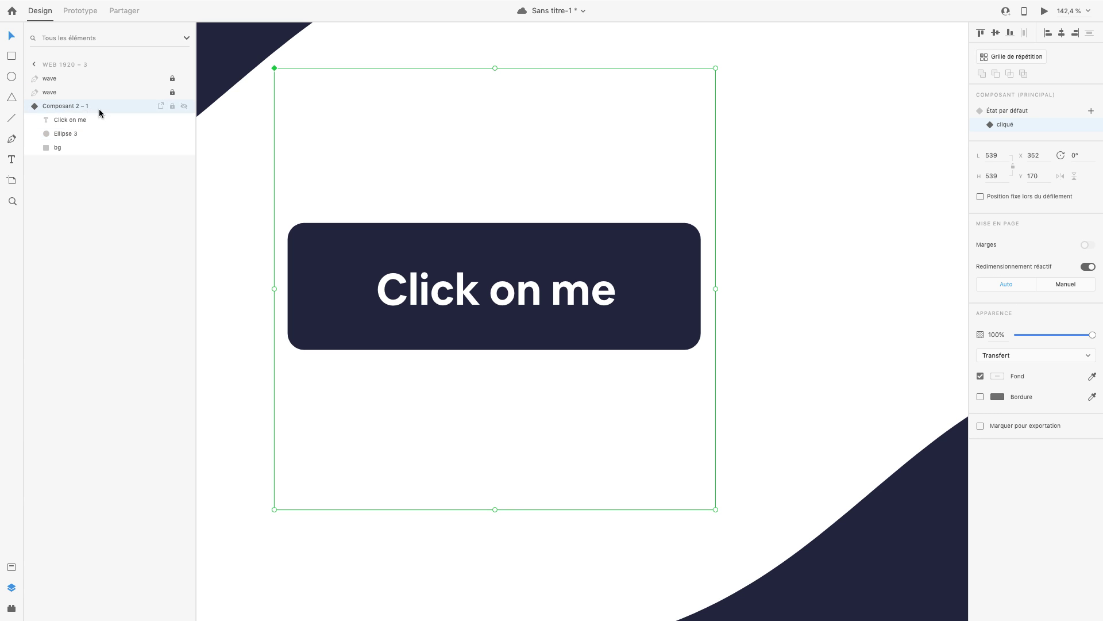
pyautogui.click(1007, 113)
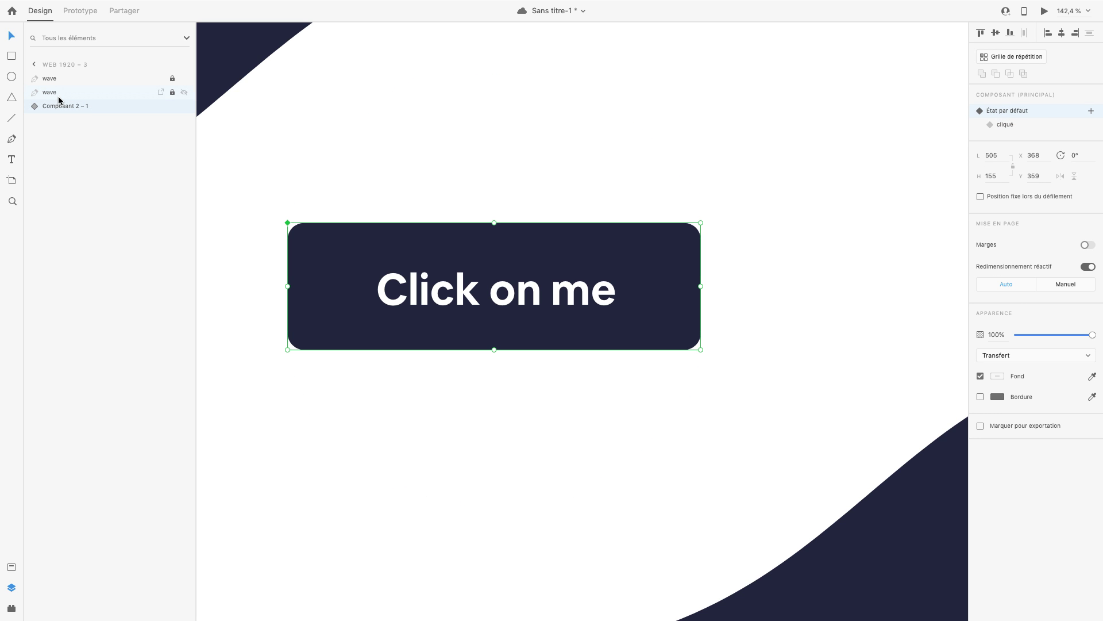
pyautogui.click(30, 106)
pyautogui.click(77, 133)
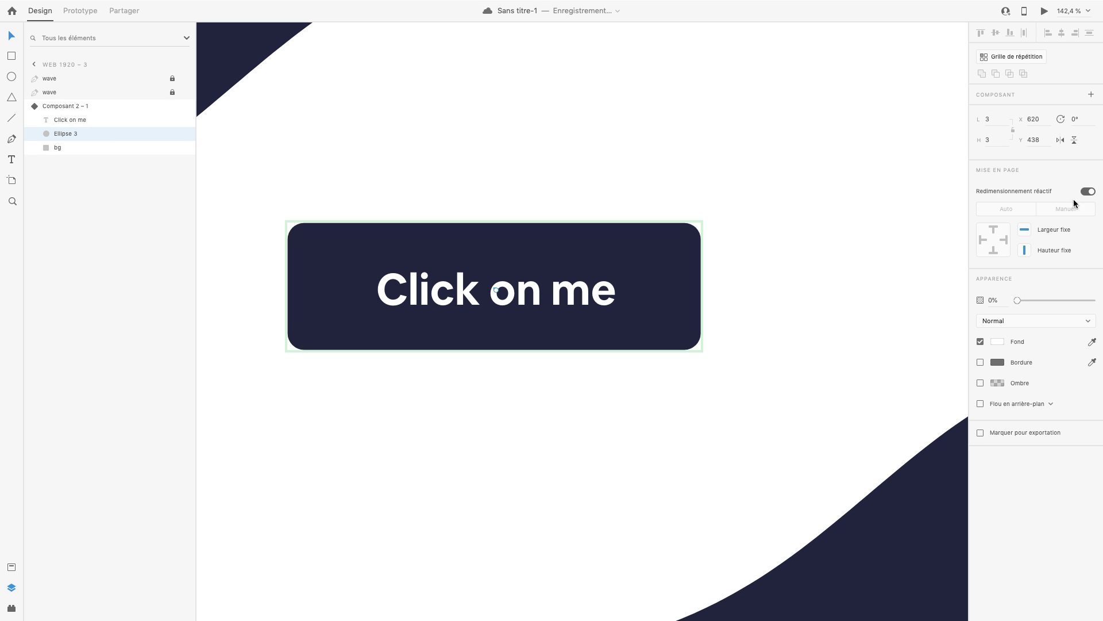
pyautogui.click(1057, 300)
pyautogui.moveTo(1060, 301); pyautogui.dragTo(1054, 300)
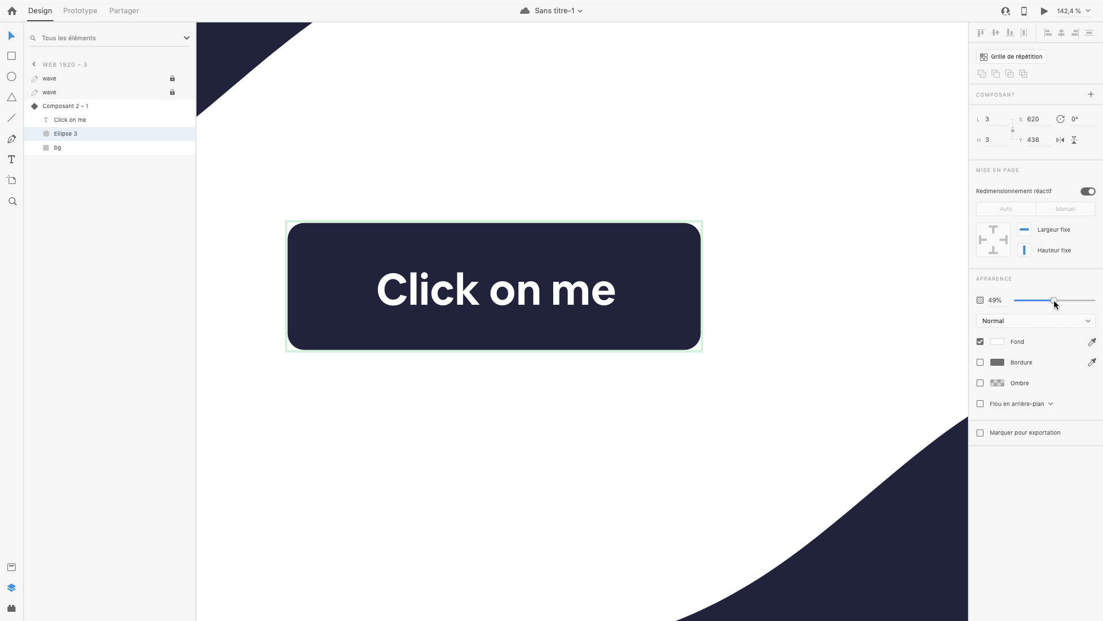
pyautogui.click(833, 195)
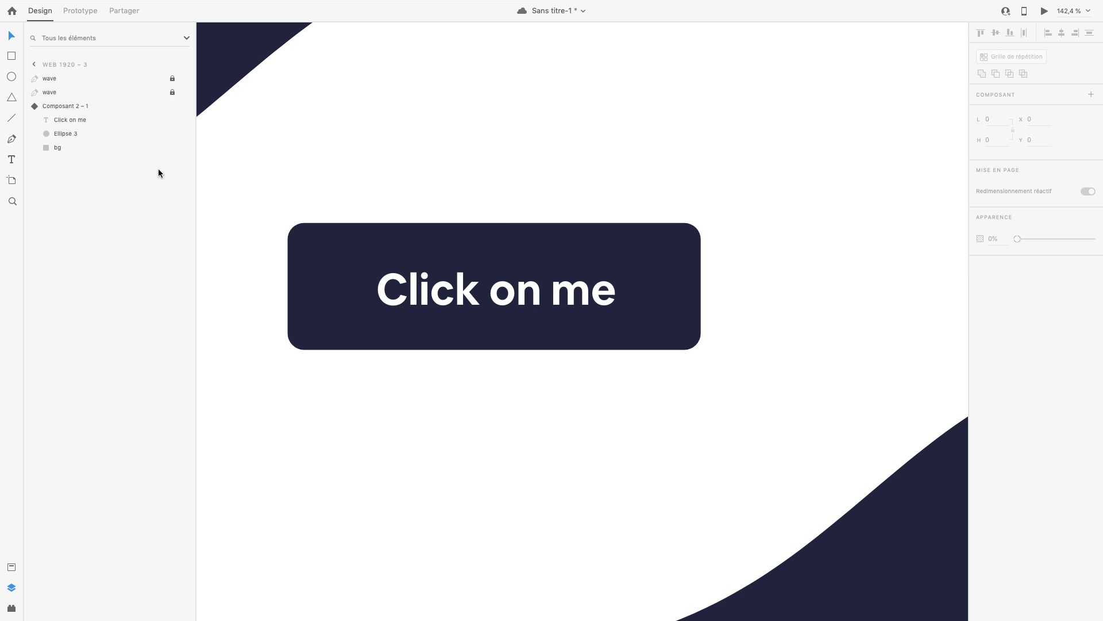
# Review the component's default and cliqué states with the whole artboard in view.
pyautogui.click(66, 106)
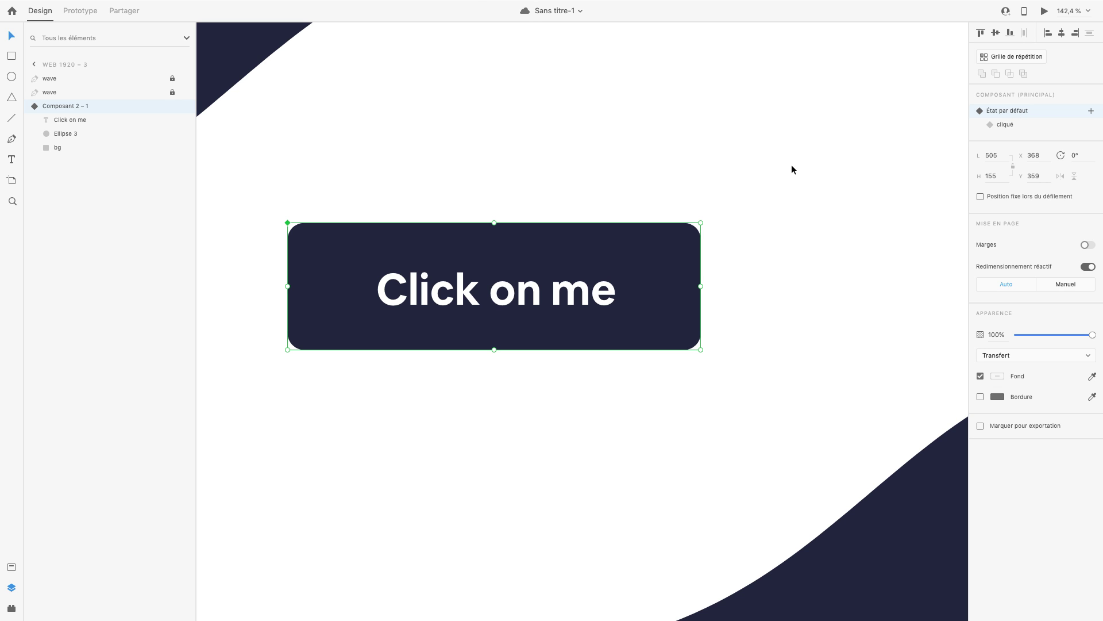
pyautogui.click(1038, 126)
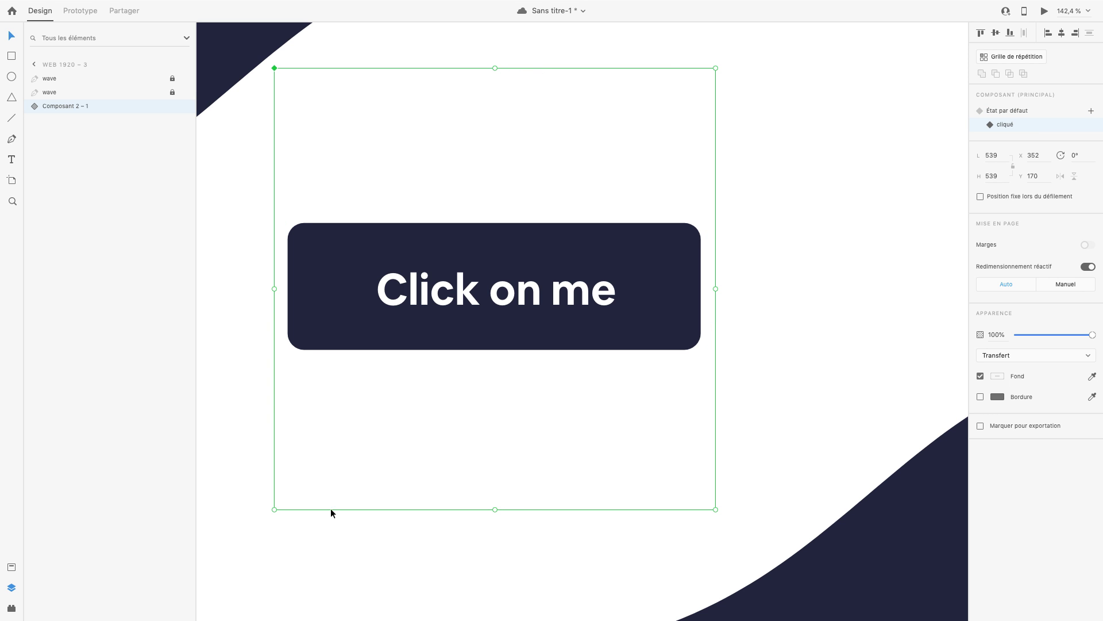
pyautogui.press('super+0')
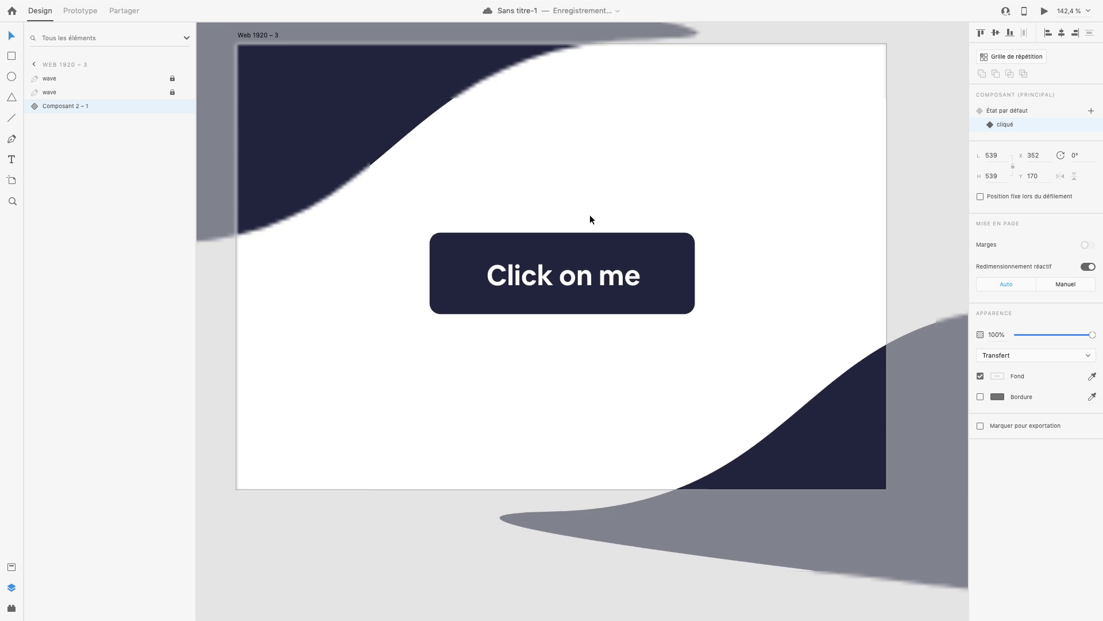
# In prototyping mode, add an Appuyer interaction to the button's default state, using Animation automatique with cliqué as the destination.
pyautogui.click(80, 11)
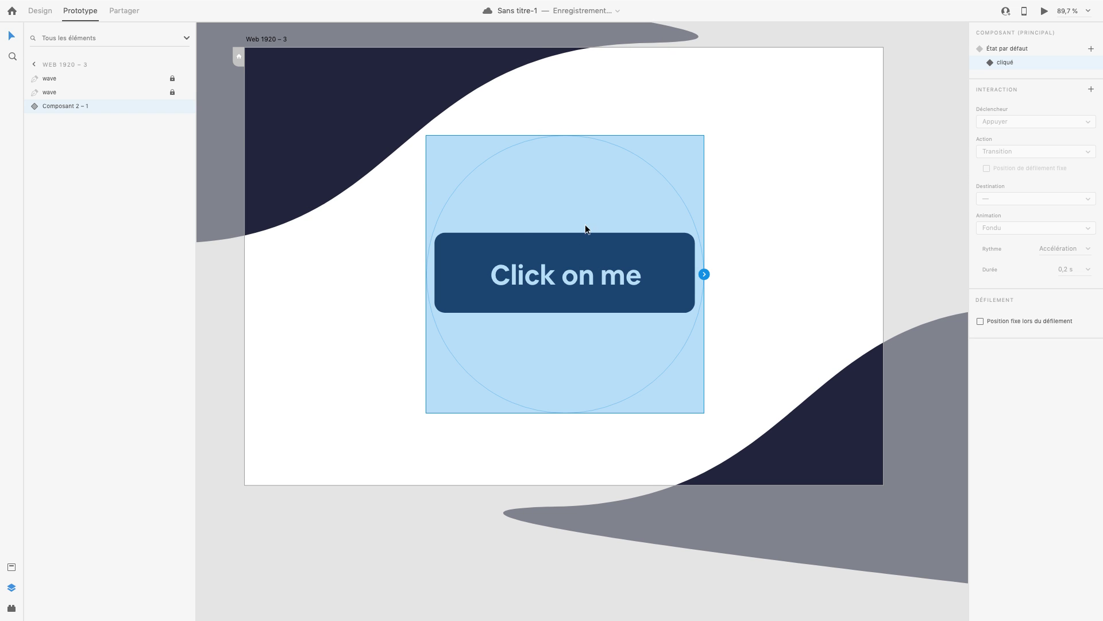
pyautogui.click(795, 205)
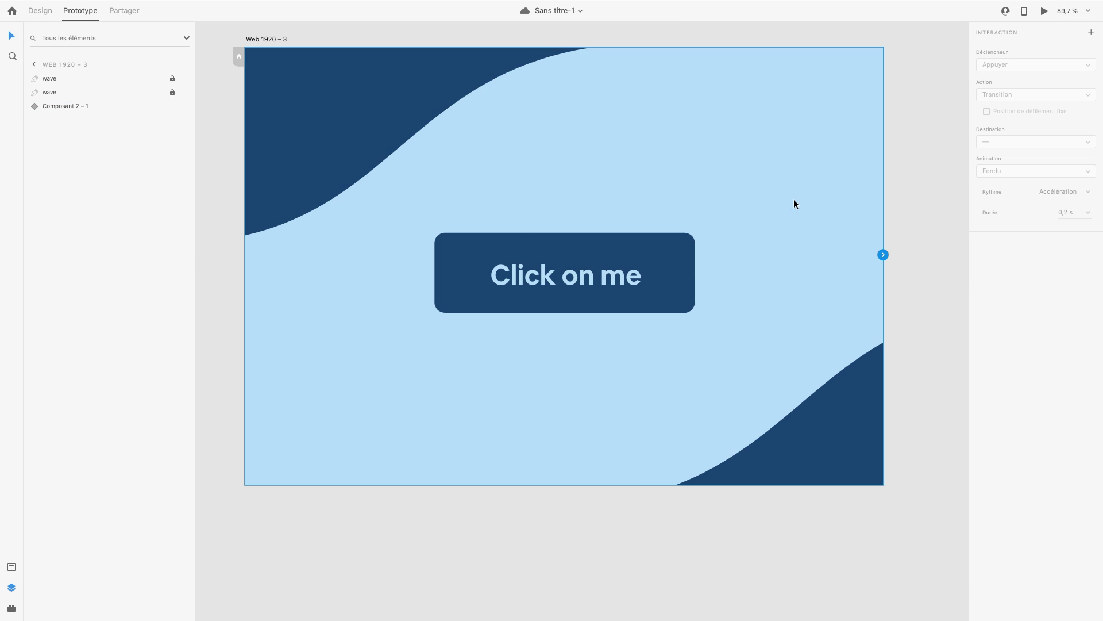
pyautogui.click(676, 267)
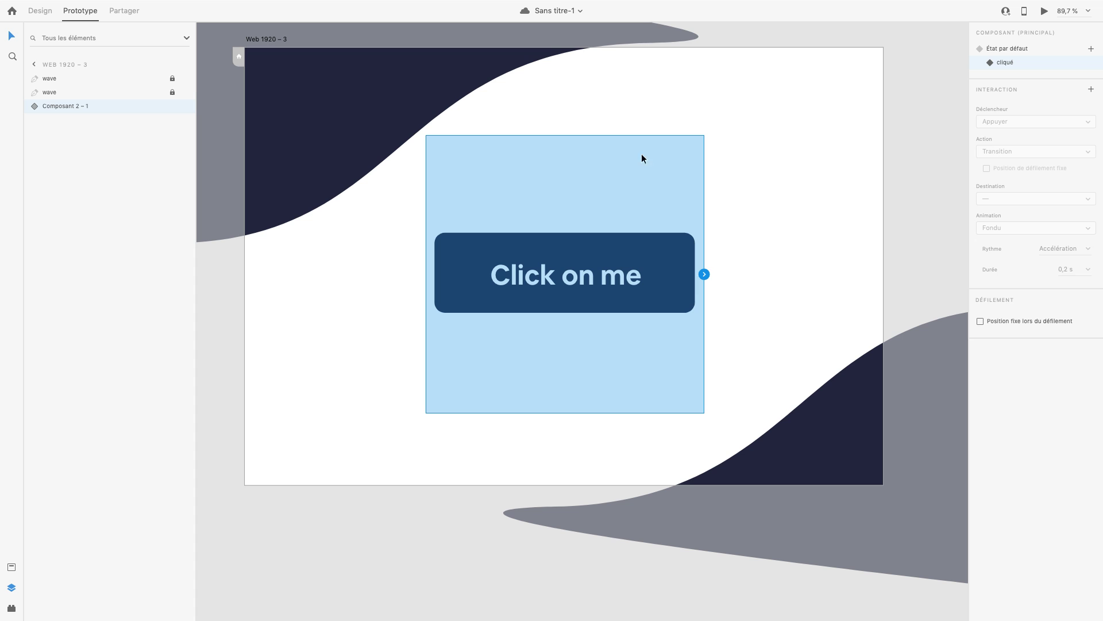
pyautogui.click(1028, 48)
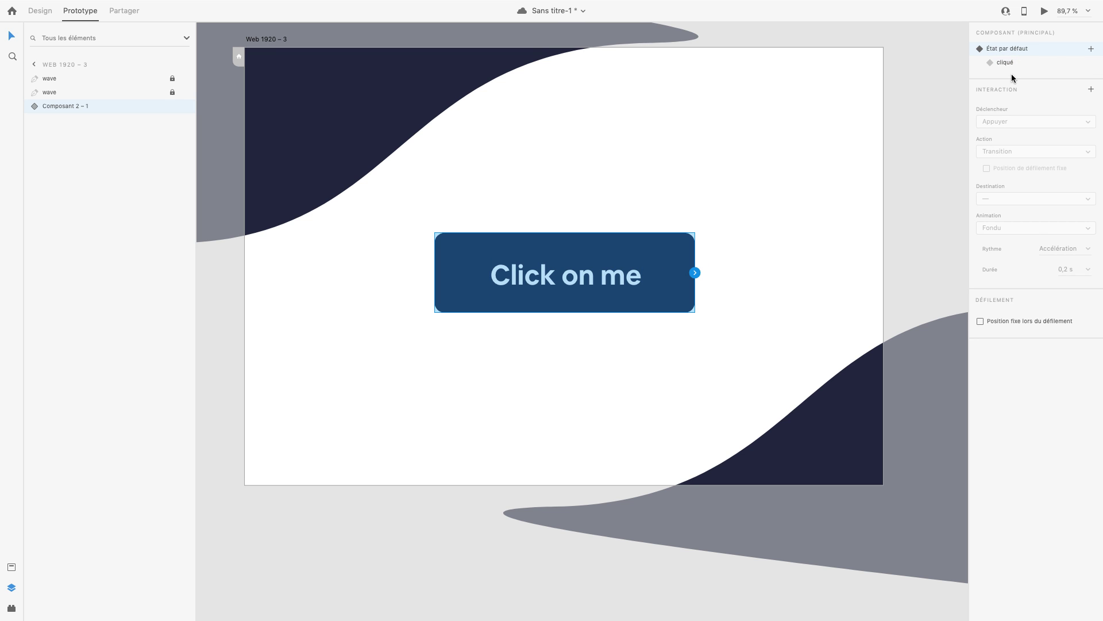
pyautogui.click(1092, 90)
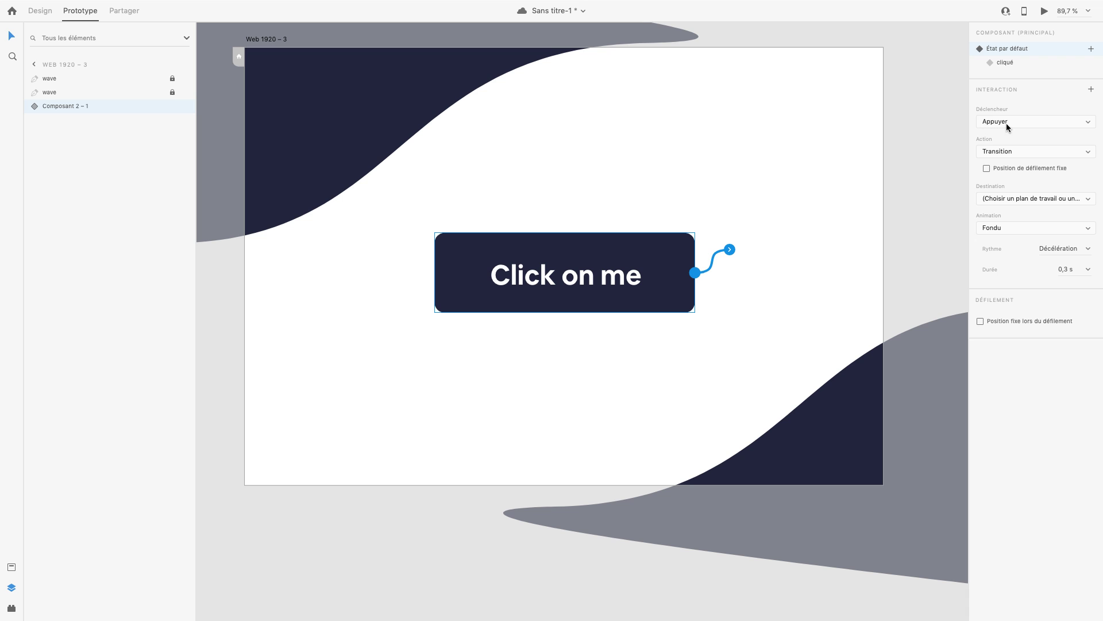
pyautogui.press('super+s')
pyautogui.click(1015, 150)
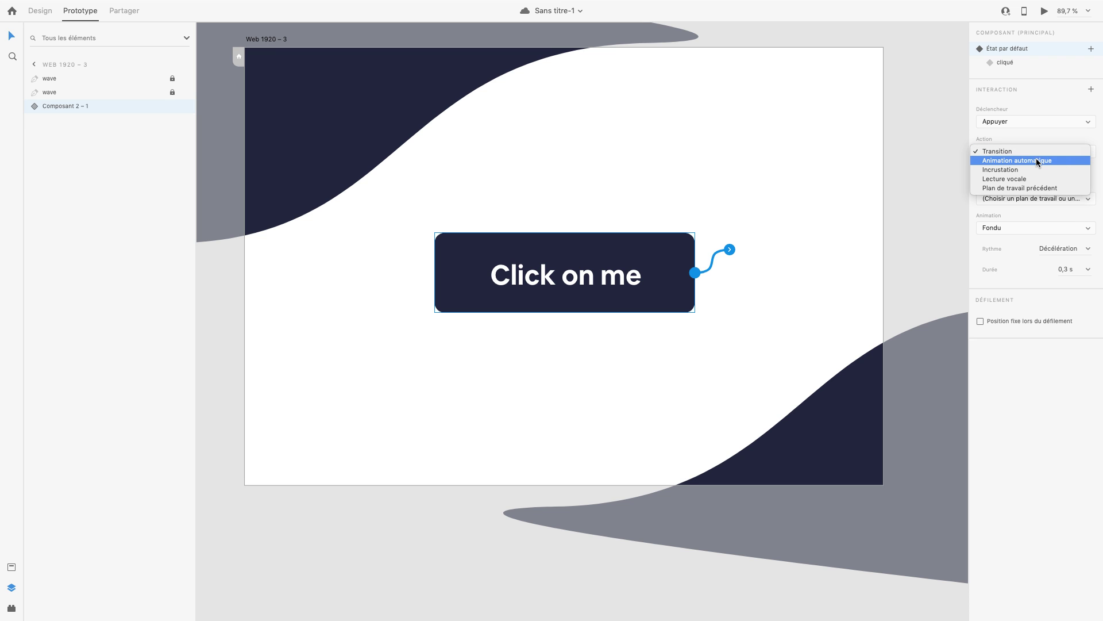
pyautogui.click(1035, 160)
pyautogui.click(1060, 180)
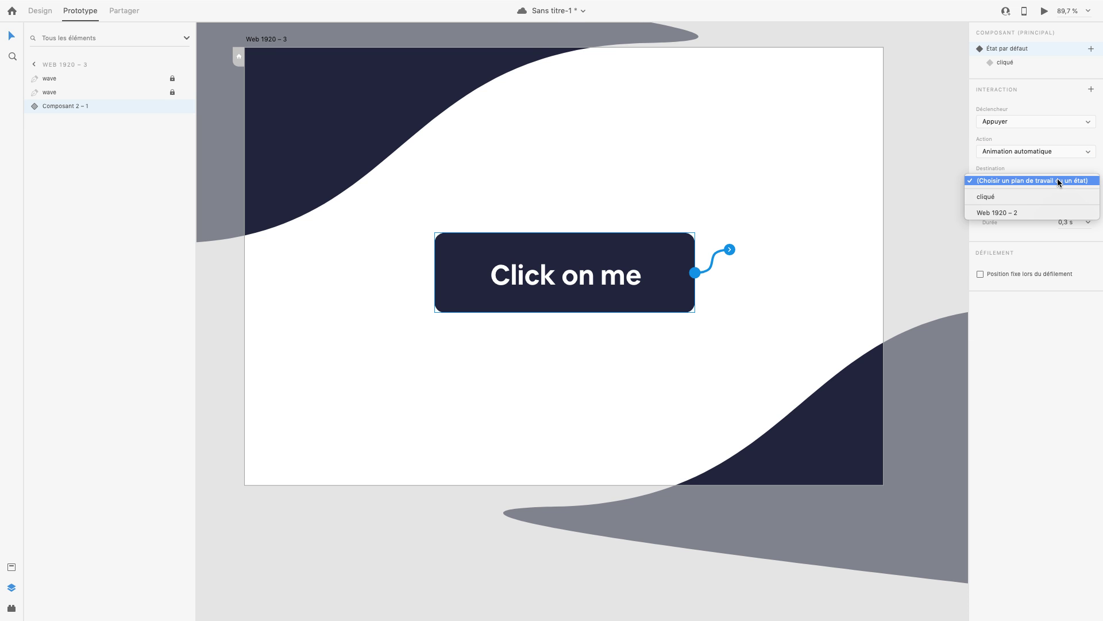
pyautogui.click(1035, 197)
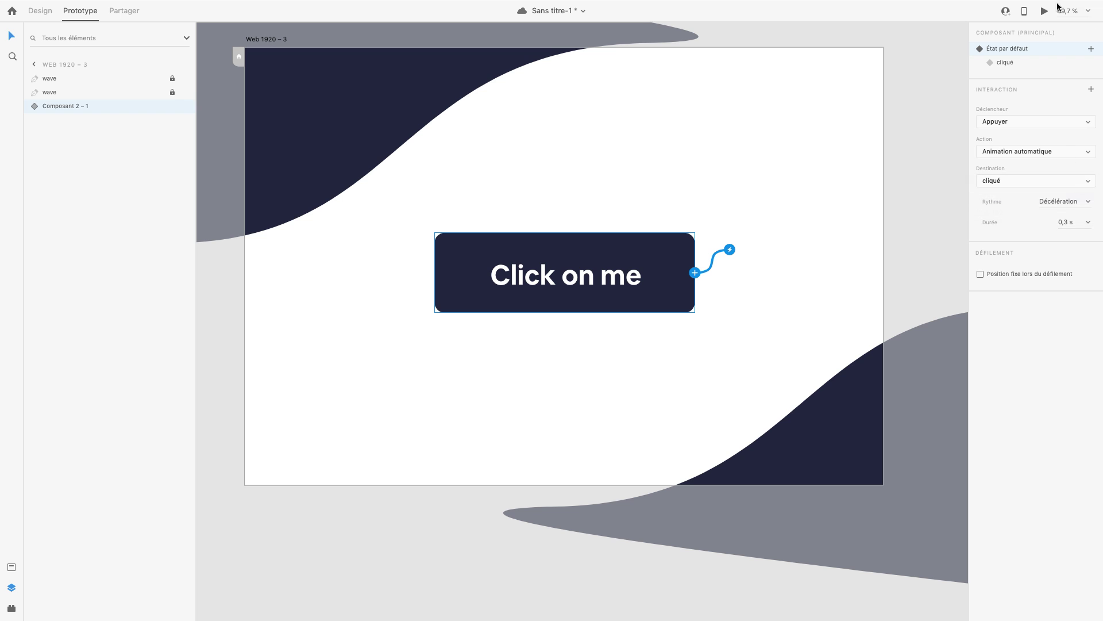
# Set the interaction's easing to Accél. / décél. and its duration to 0,4 s.
pyautogui.click(1087, 203)
pyautogui.click(1075, 249)
pyautogui.click(1086, 223)
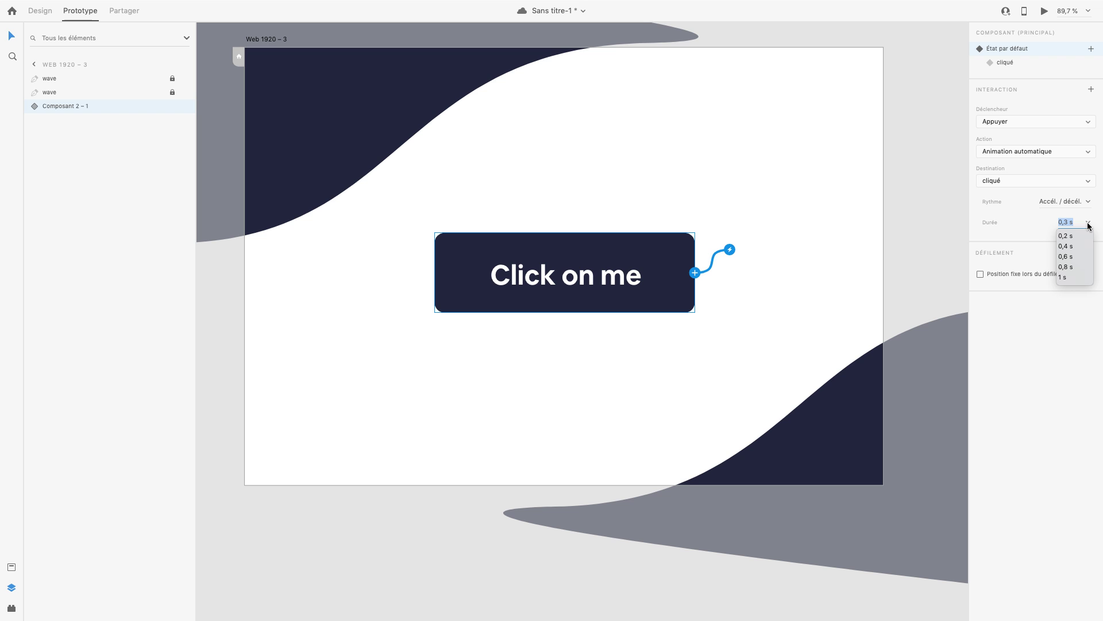
pyautogui.click(1067, 256)
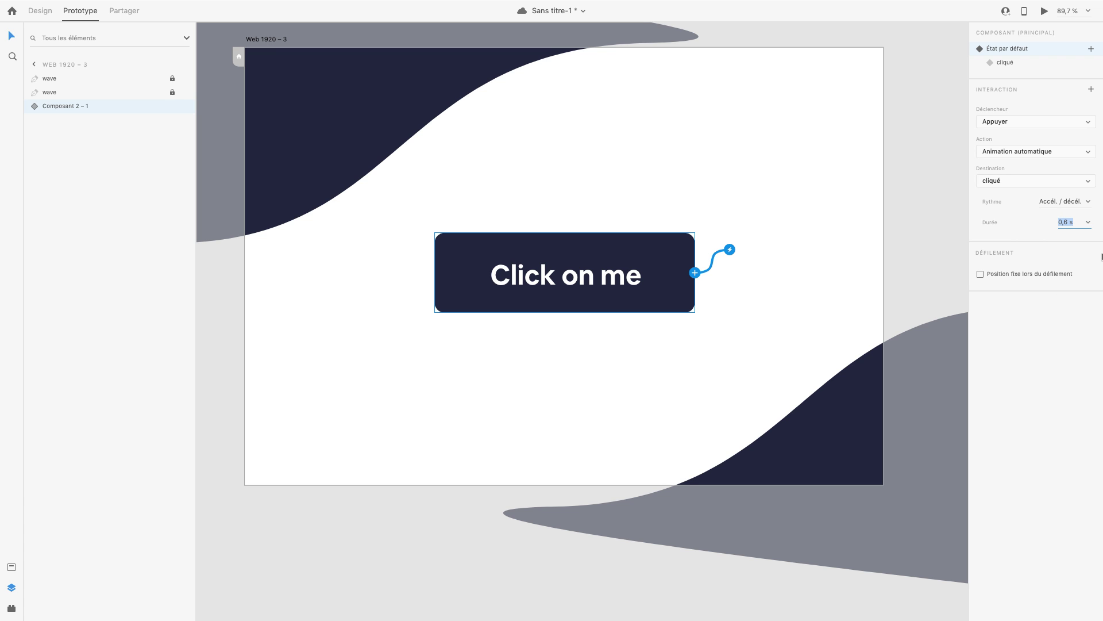
pyautogui.click(1087, 223)
pyautogui.click(1076, 247)
# Preview the prototype and test the button's click animation.
pyautogui.click(639, 264)
pyautogui.press('super+Return')
pyautogui.click(653, 305)
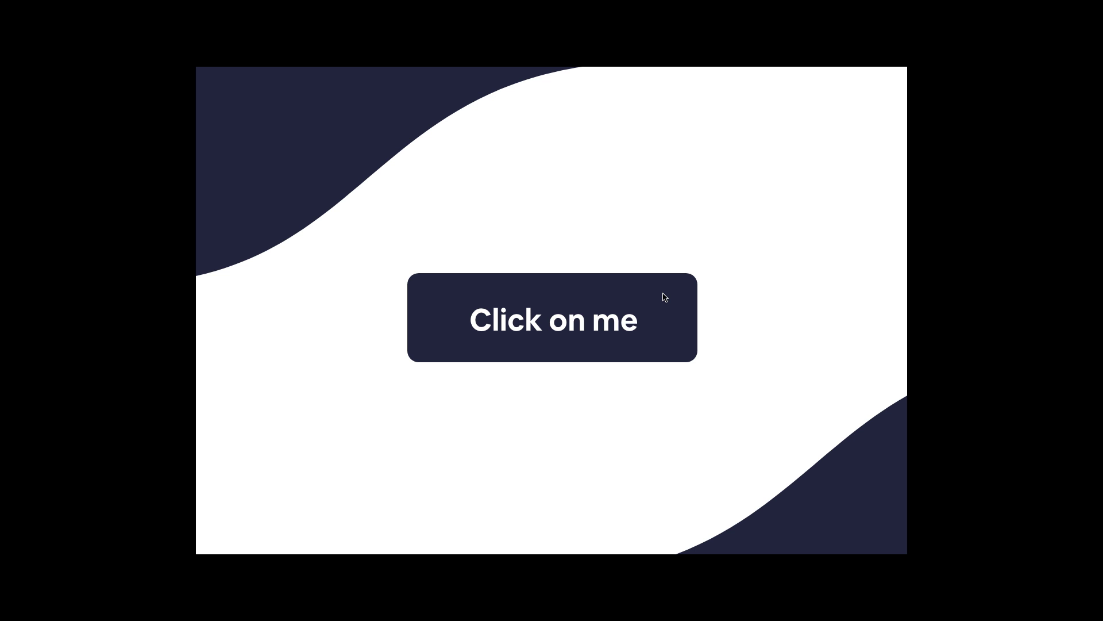
pyautogui.press('super+w')
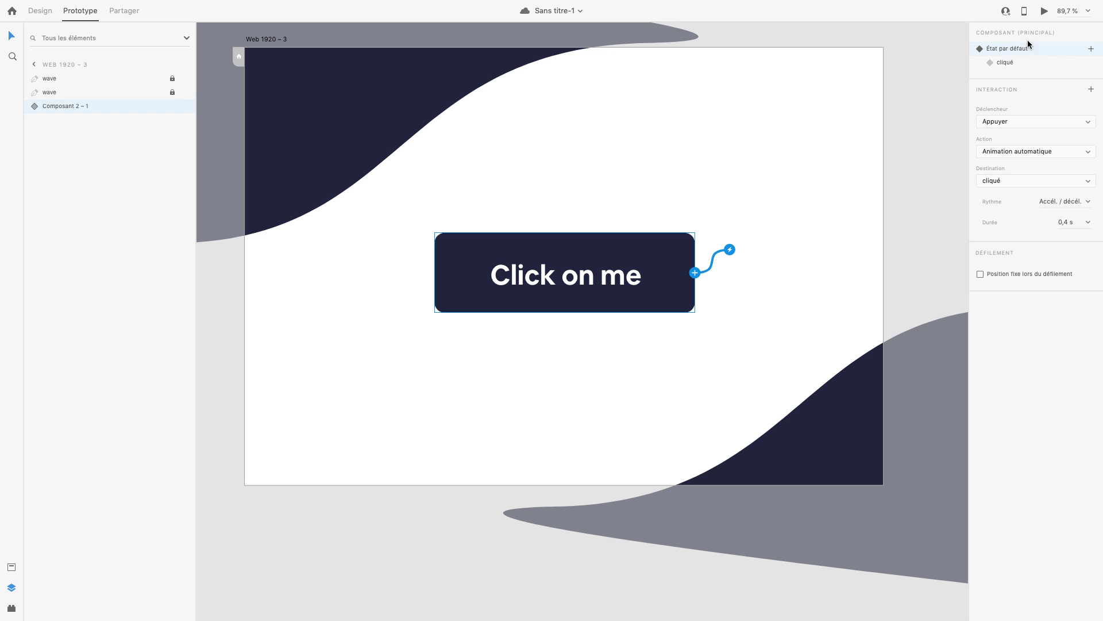
# Add a Survol interaction to the component's cliqué state, using Animation automatique with État par défaut as the destination.
pyautogui.click(1021, 58)
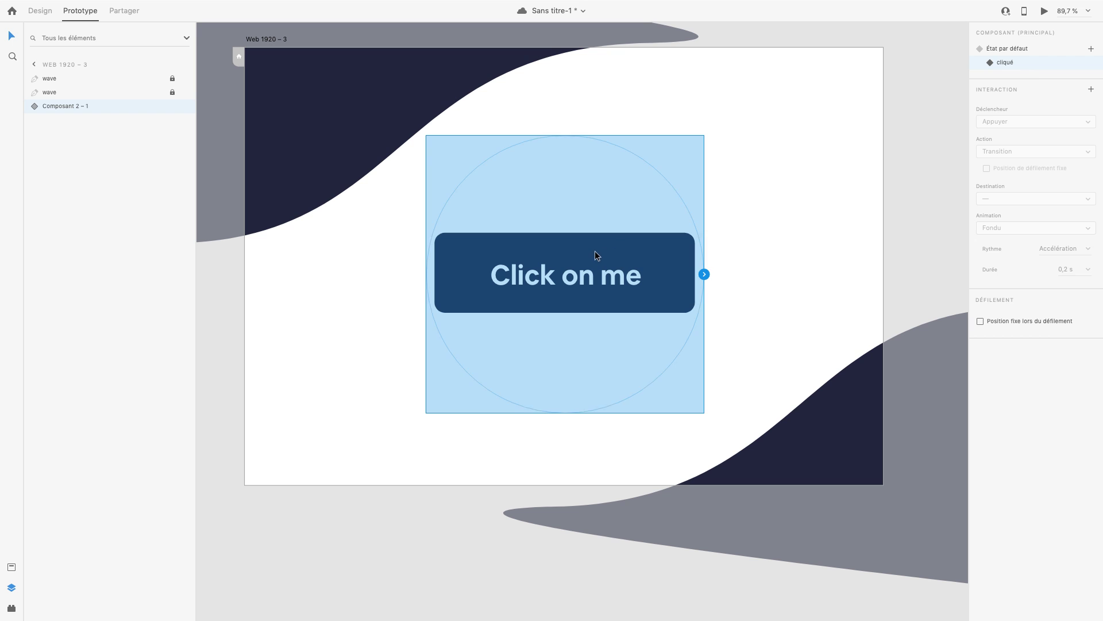
pyautogui.hotkey('ctrl', 's')
pyautogui.click(1091, 90)
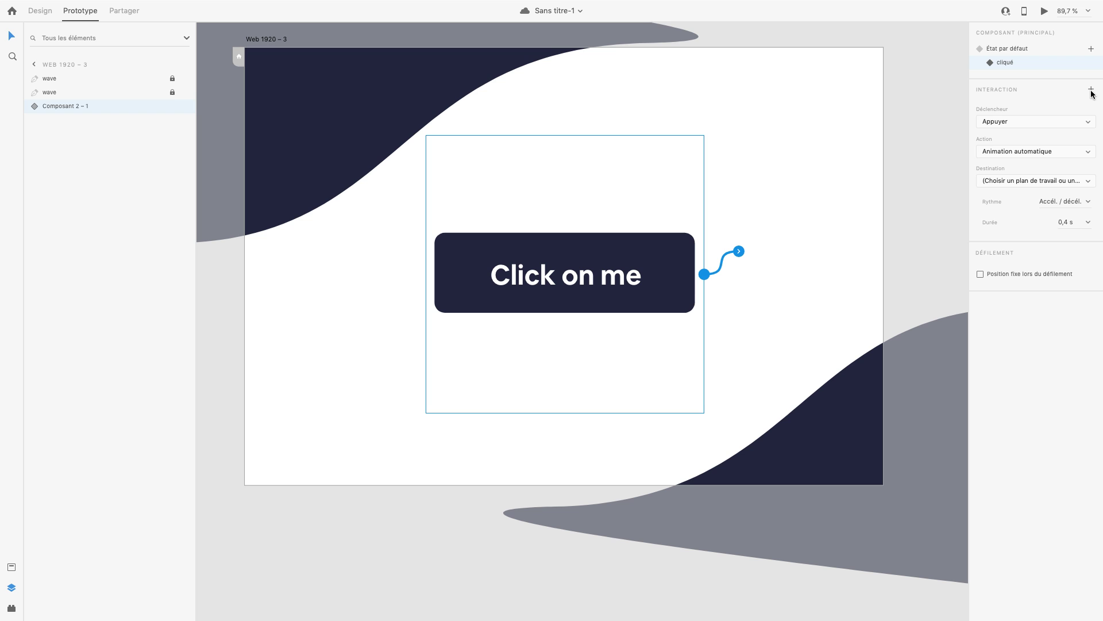
pyautogui.click(1029, 119)
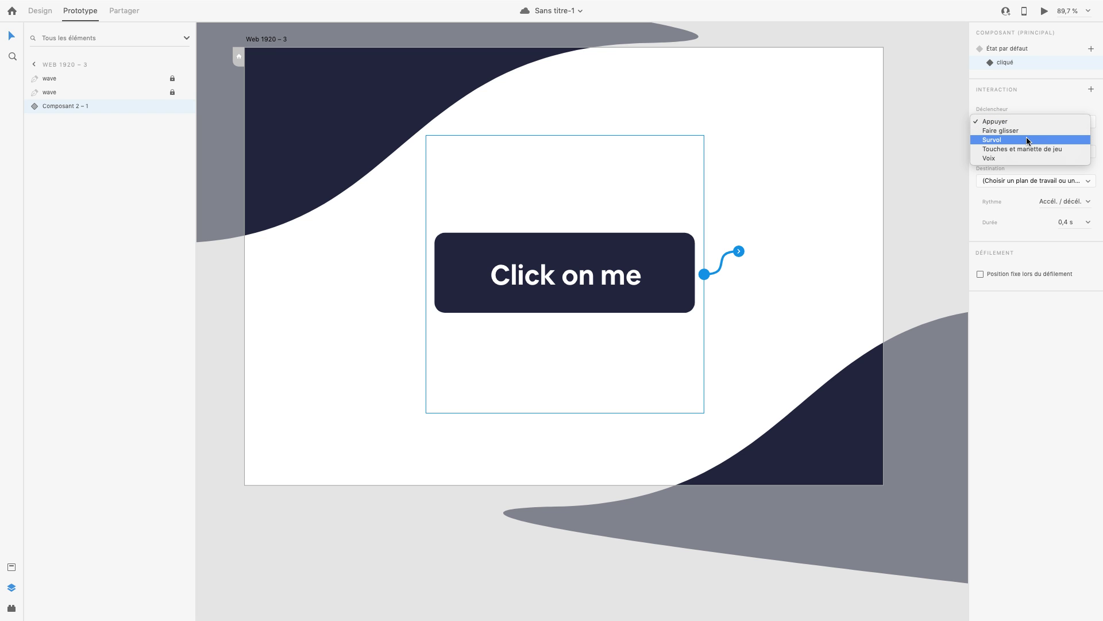
pyautogui.click(1026, 139)
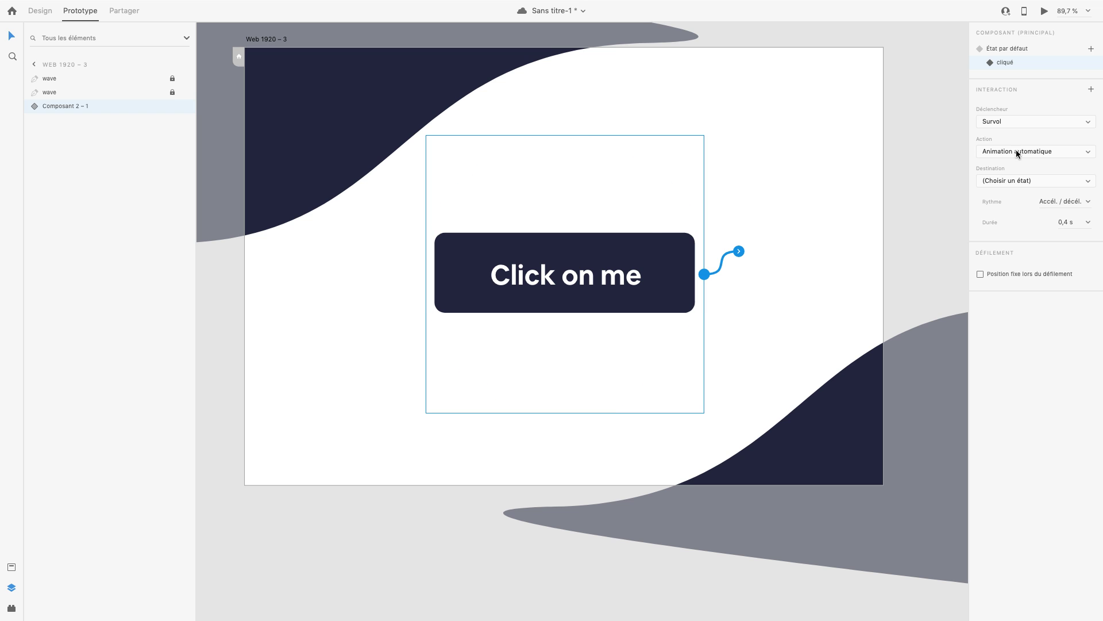
pyautogui.click(1029, 180)
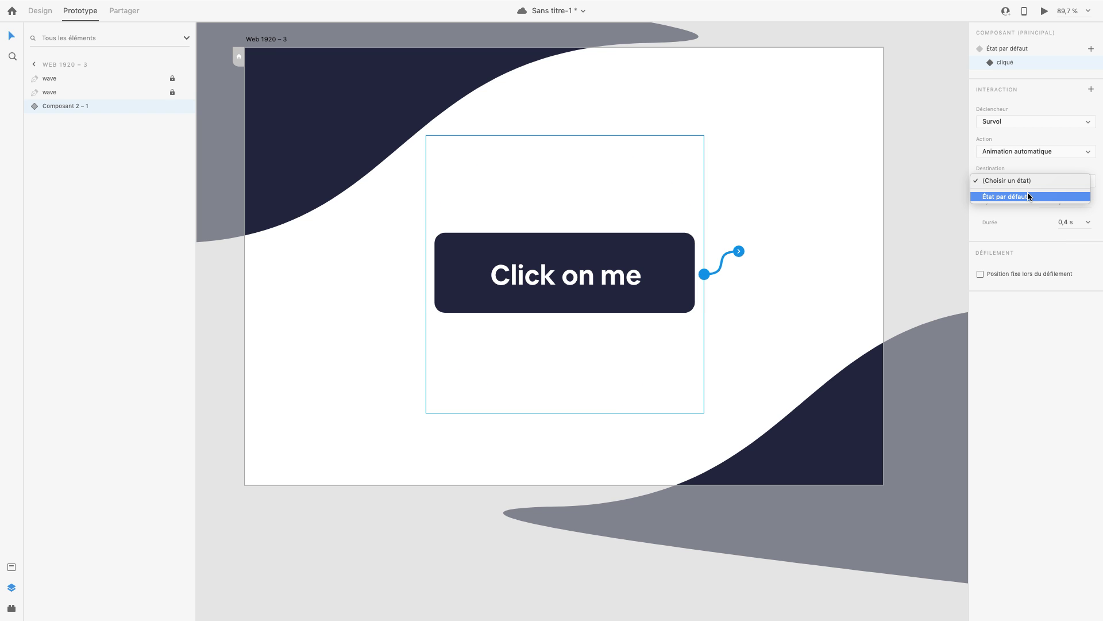
pyautogui.click(1028, 197)
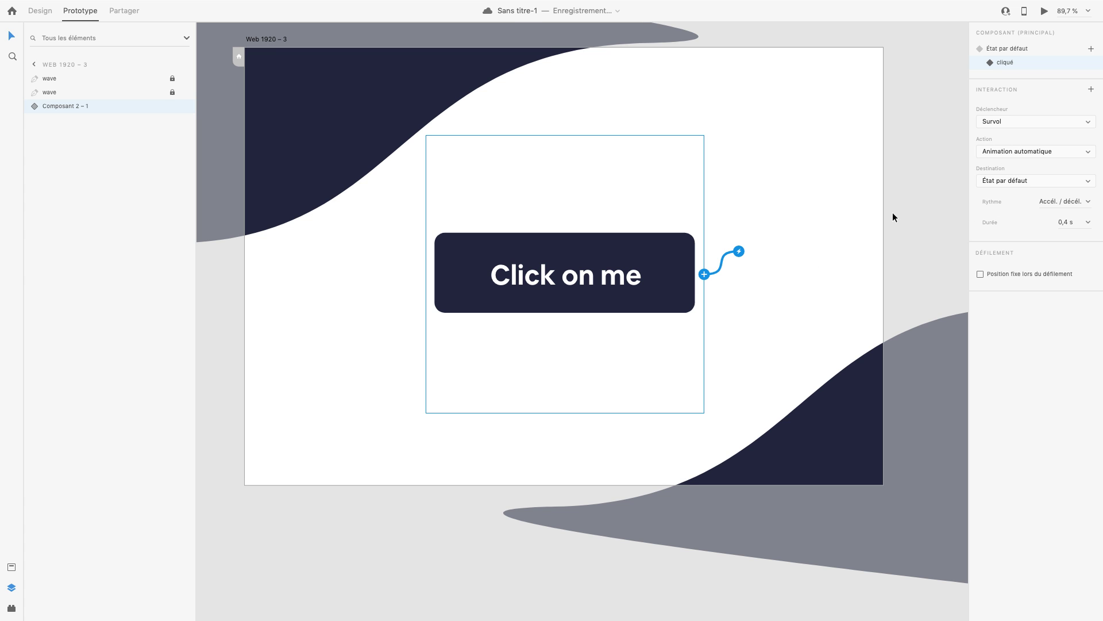
# Preview the prototype to check how the button returns to its default state.
pyautogui.click(778, 199)
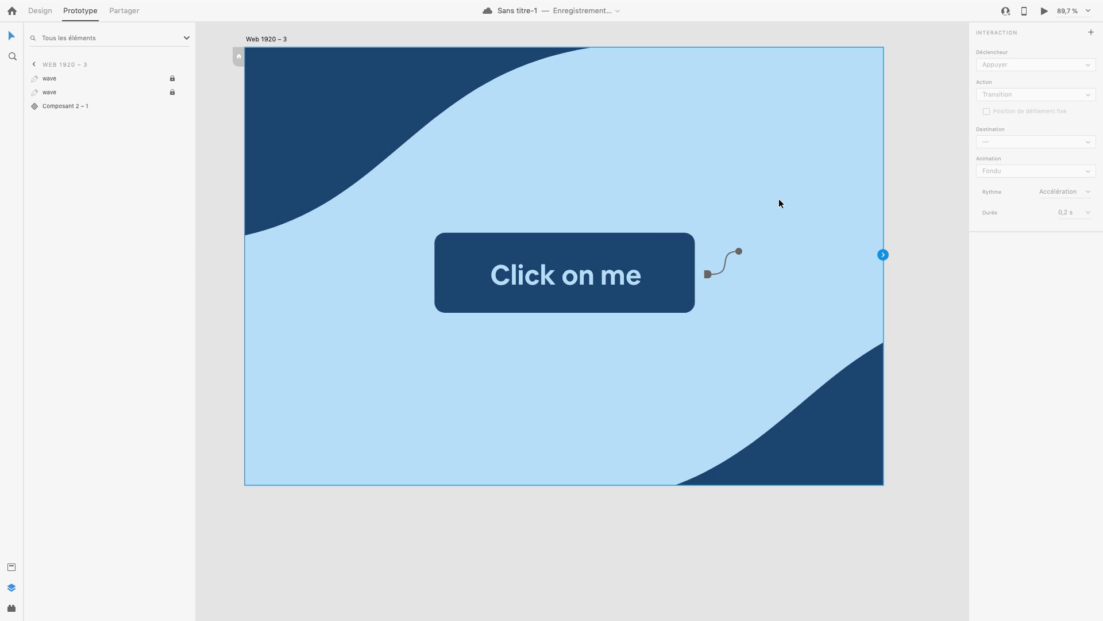
pyautogui.press('super+Return')
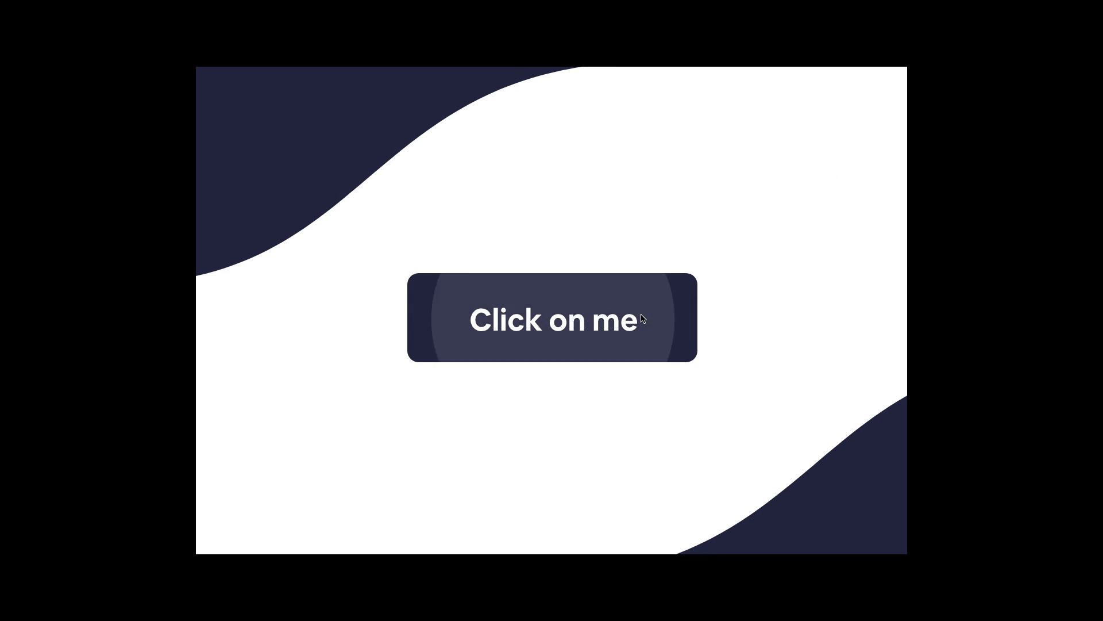
pyautogui.press('Escape')
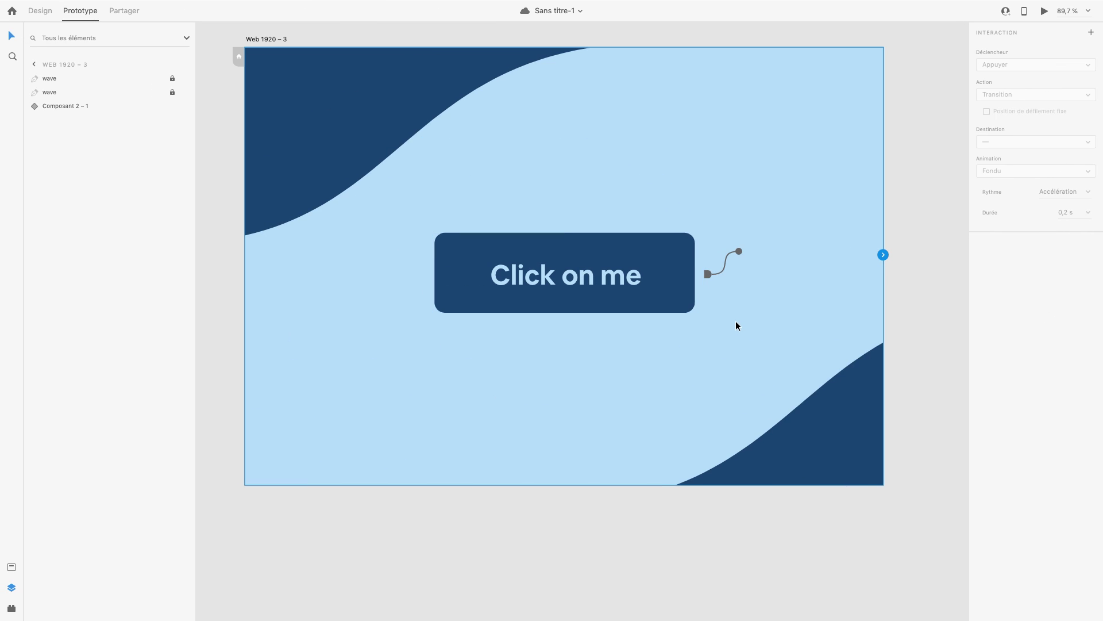
# Change the cliqué state's Survol interaction to a Transition action with the animation set to Aucun.
pyautogui.click(648, 248)
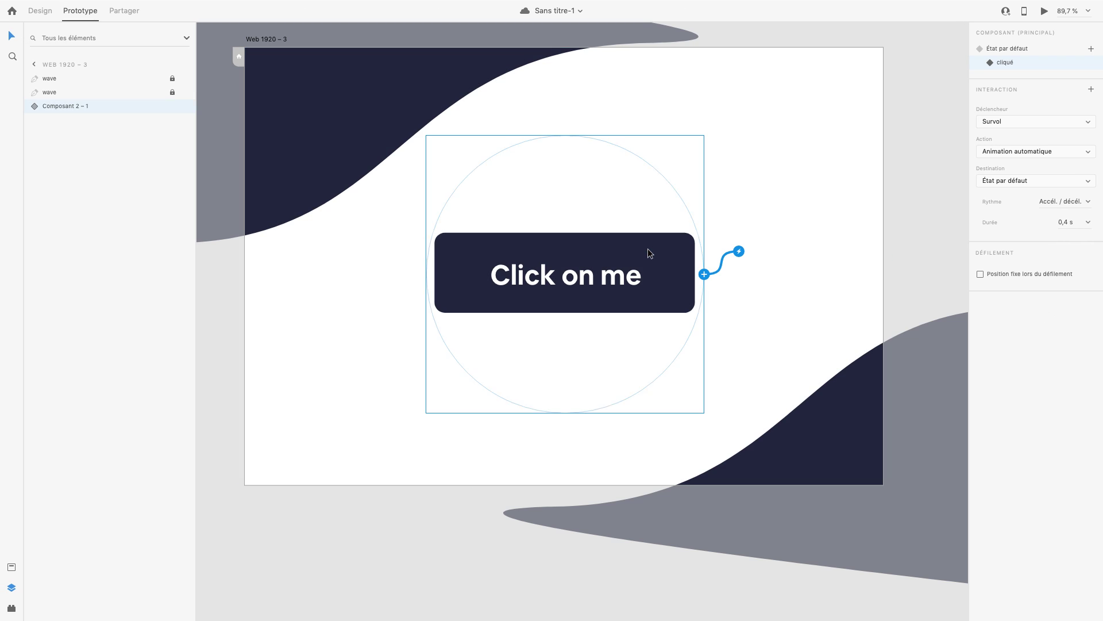
pyautogui.click(1019, 150)
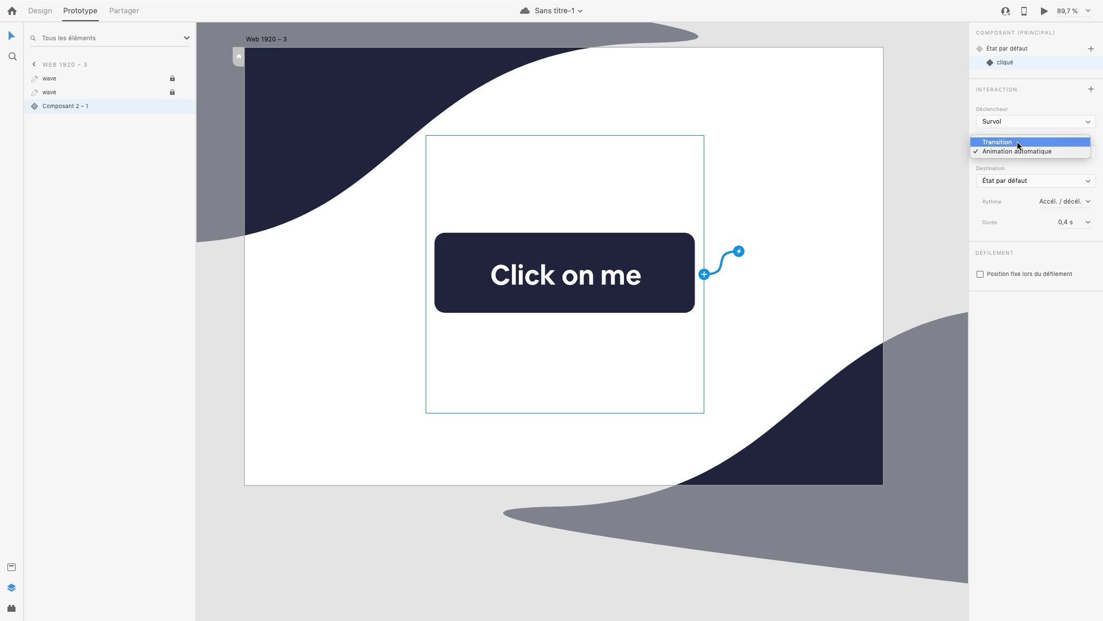
pyautogui.click(1018, 143)
pyautogui.click(1022, 228)
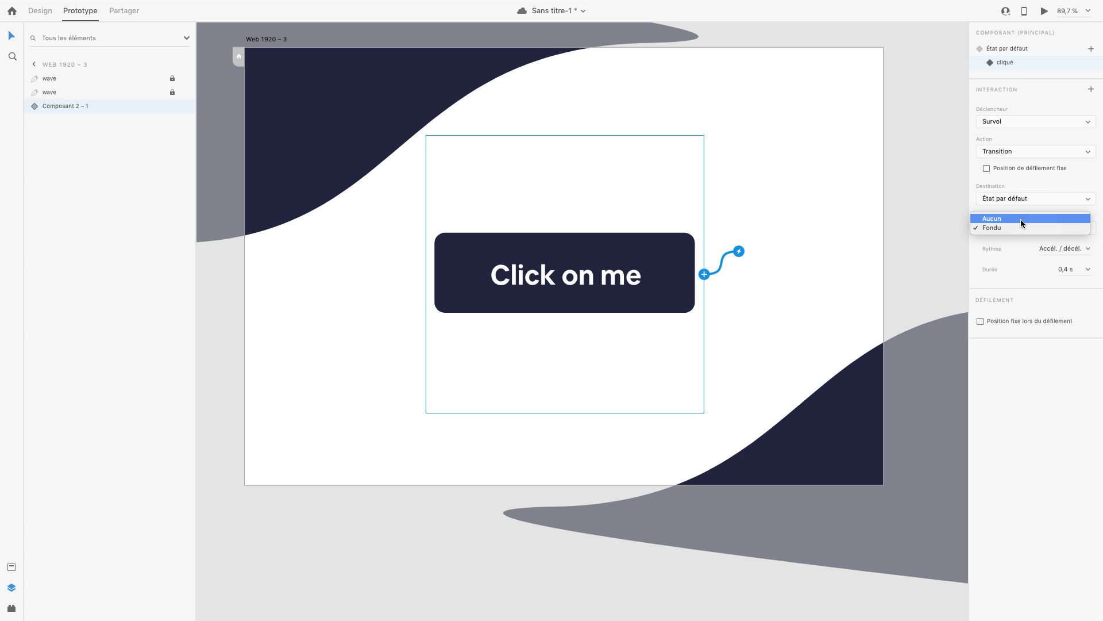
pyautogui.click(1020, 219)
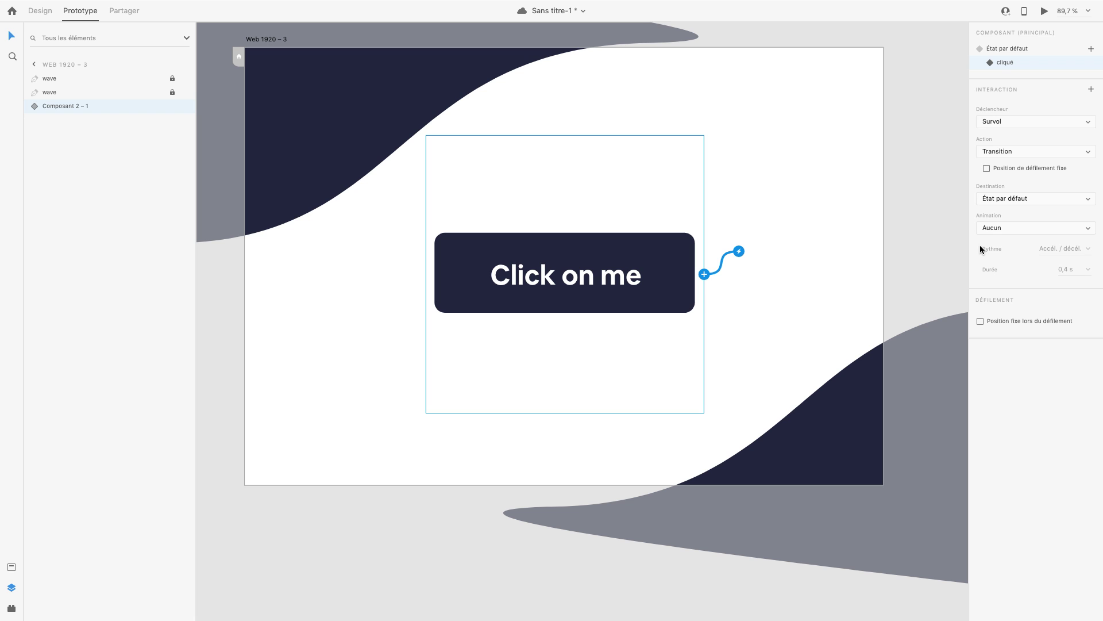
# Preview the prototype and test the ripple with repeated clicks on the button.
pyautogui.click(790, 162)
pyautogui.press('super+Return')
pyautogui.click(661, 306)
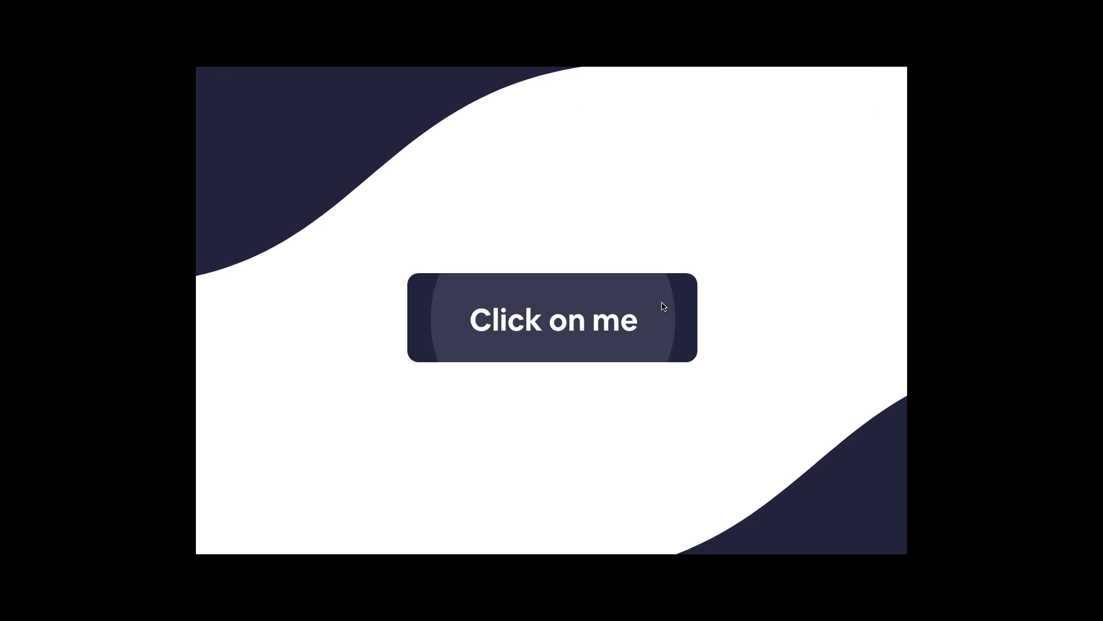
pyautogui.click(559, 323)
pyautogui.click(603, 312)
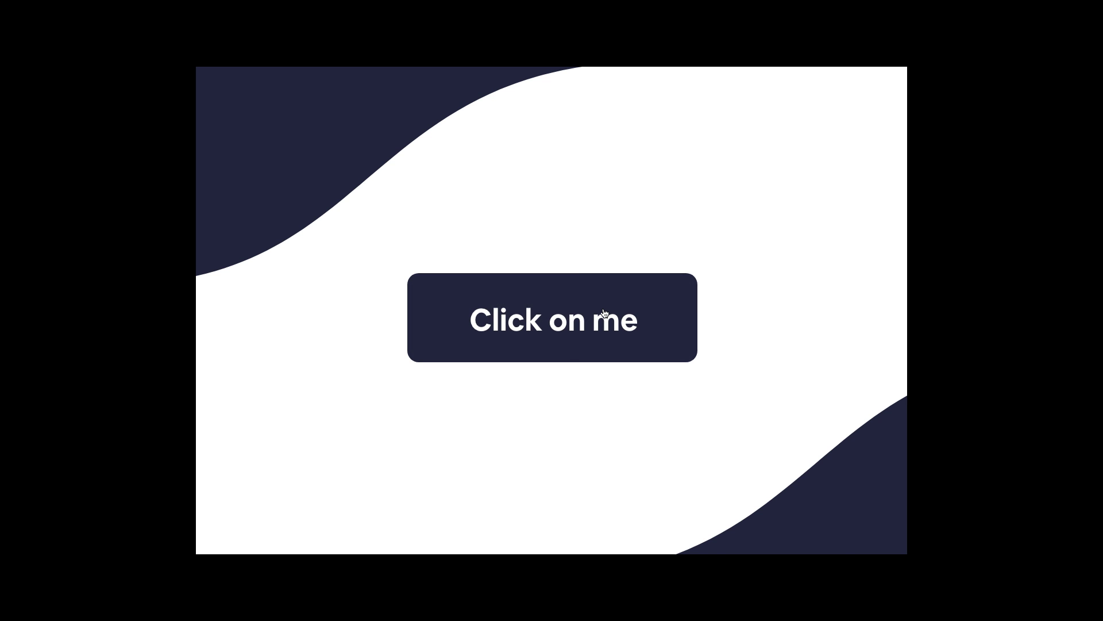
pyautogui.press('Escape')
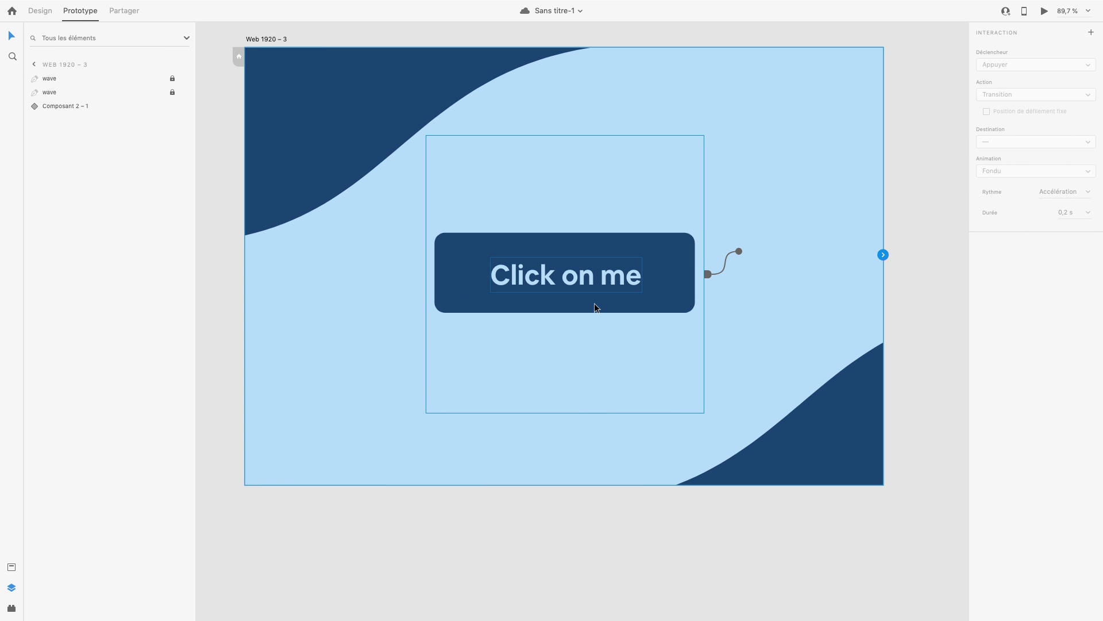